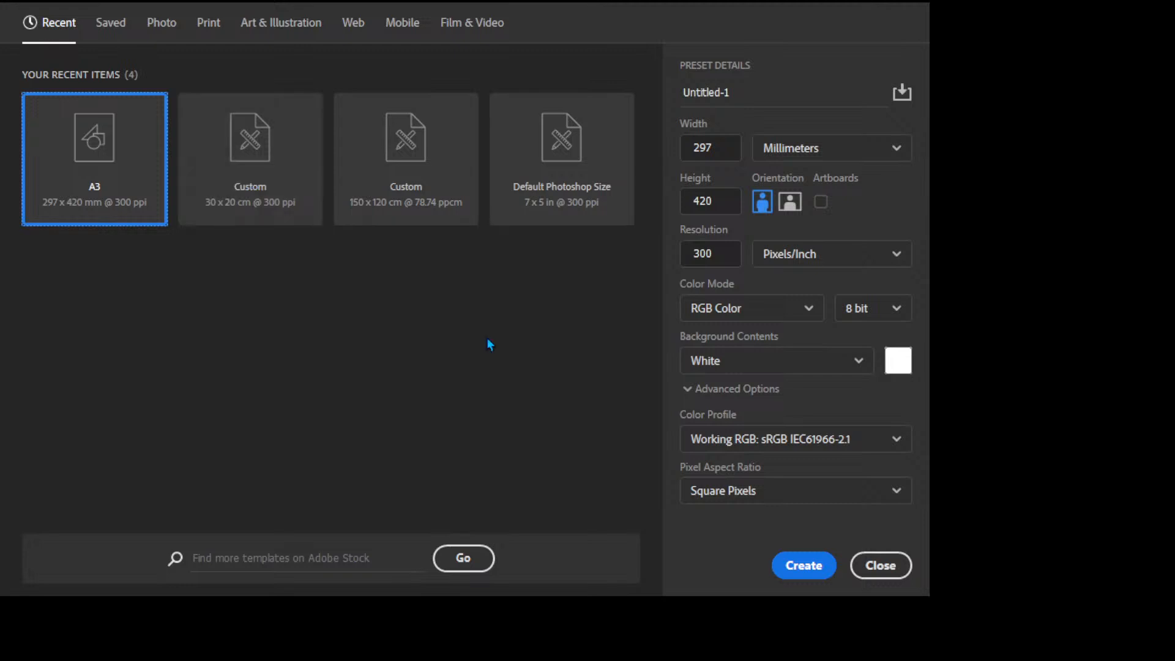
Step: Browse the Saved, Photo, Web and Mobile presets, ending on Mobile with iPhone X at 1125 x 2436
click(111, 25)
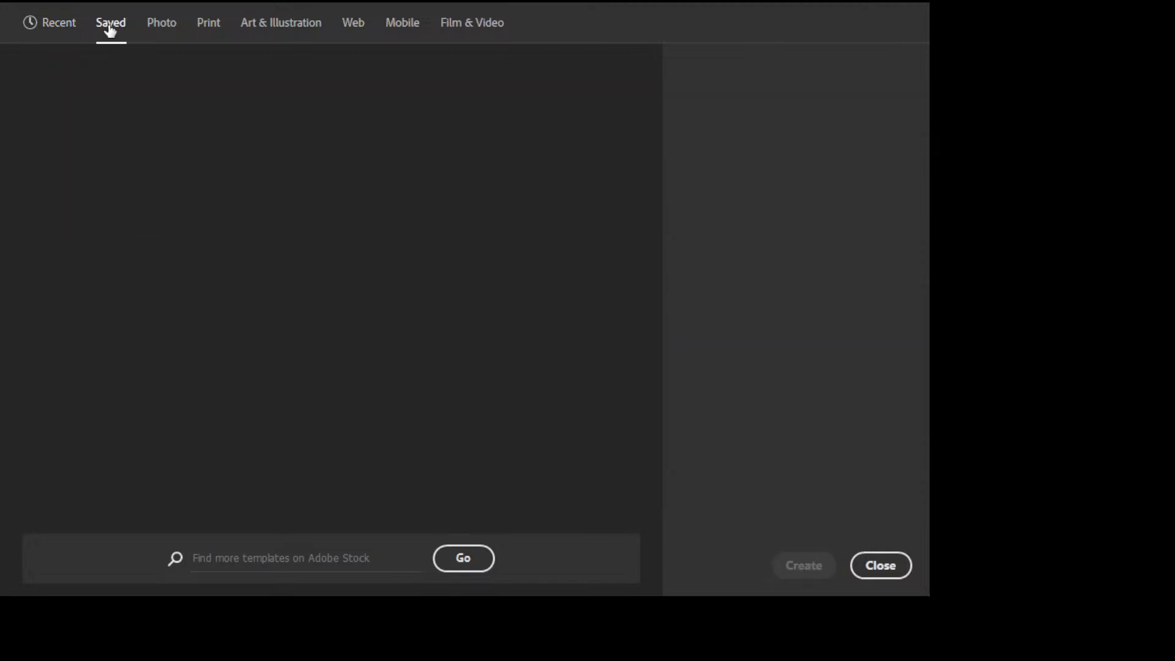
click(161, 24)
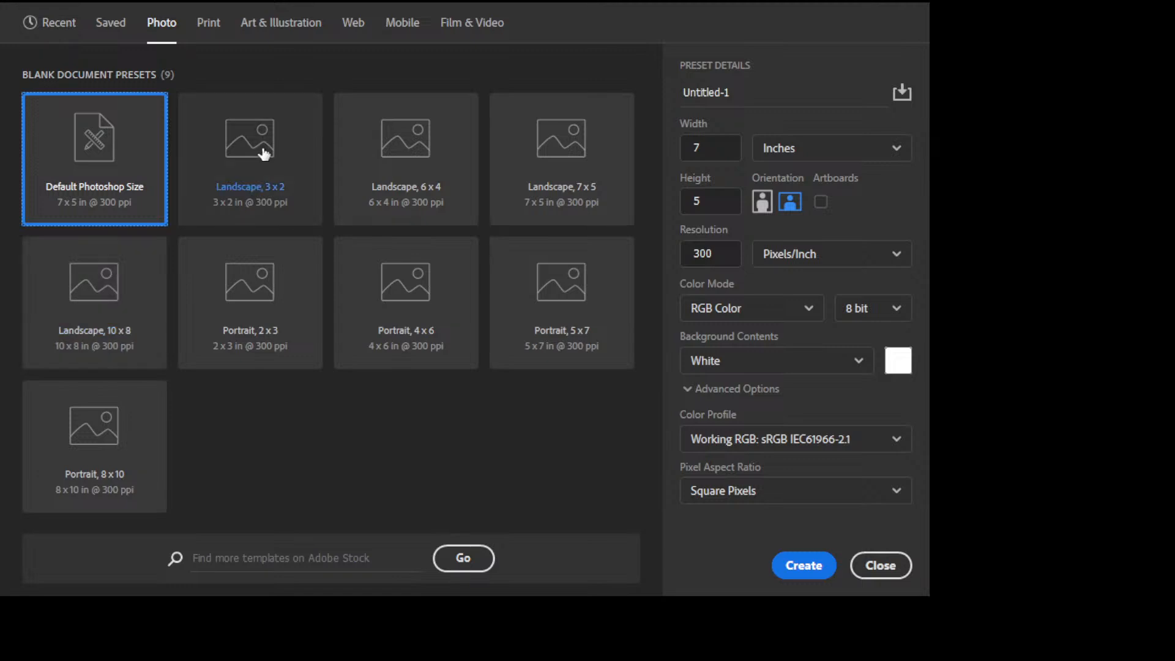
click(353, 24)
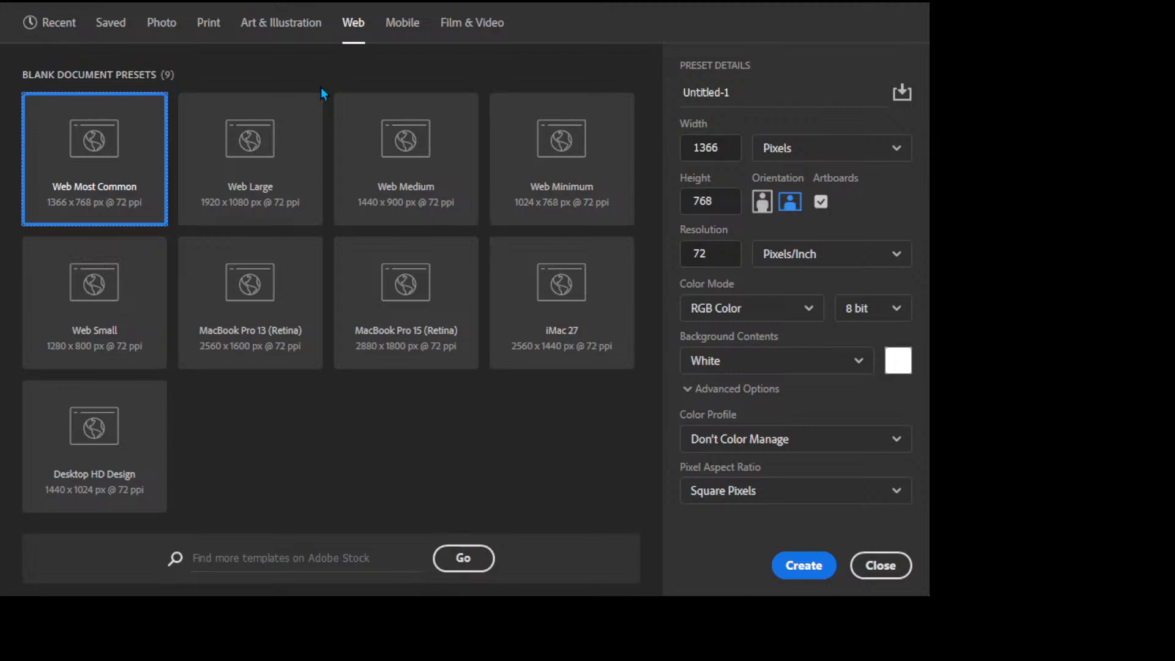
click(396, 21)
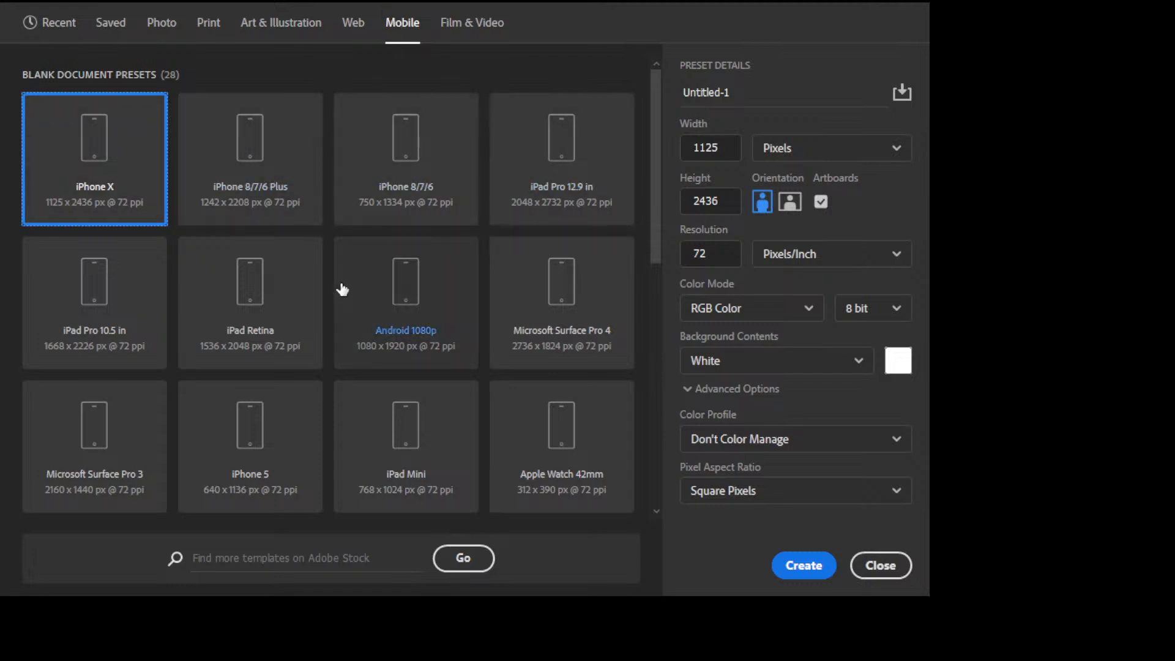
scroll(438, 403, down, 10)
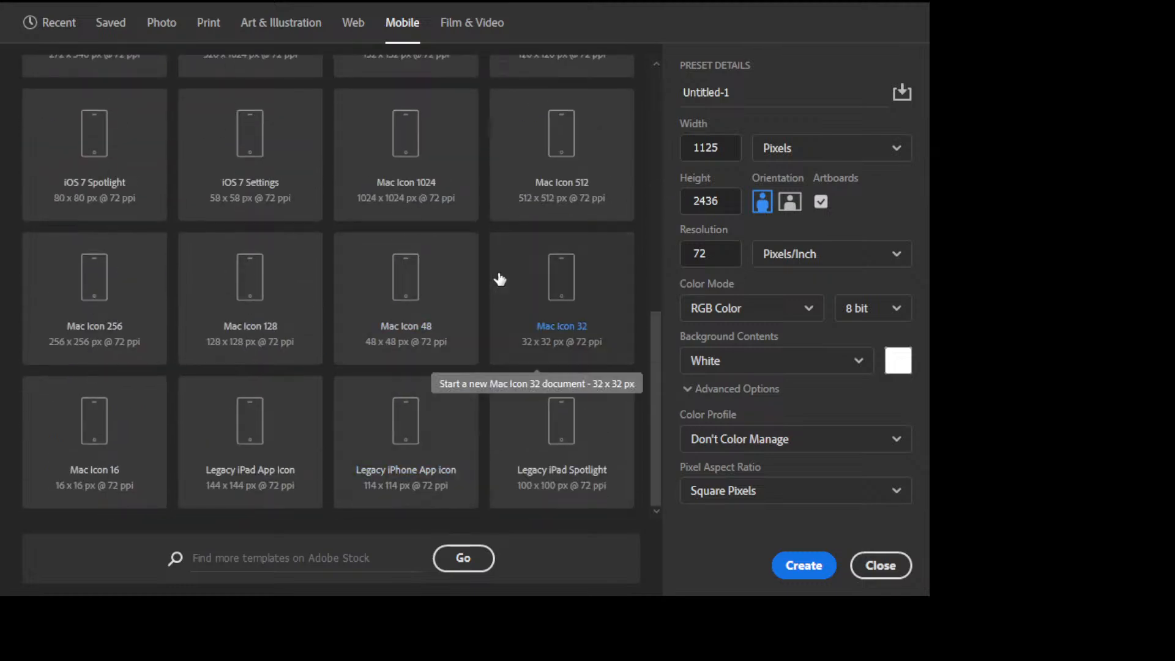
scroll(498, 278, up, 10)
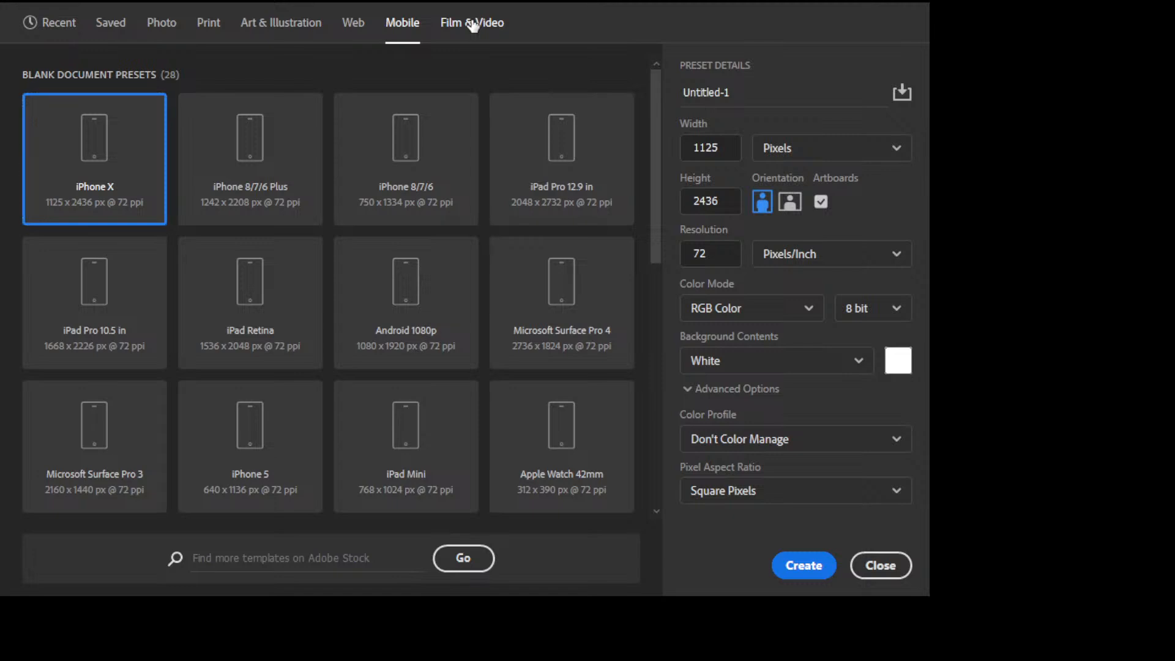
Step: Browse the Film & Video, Recent, Photo and Print presets and select A4 (210 x 297 mm)
click(472, 24)
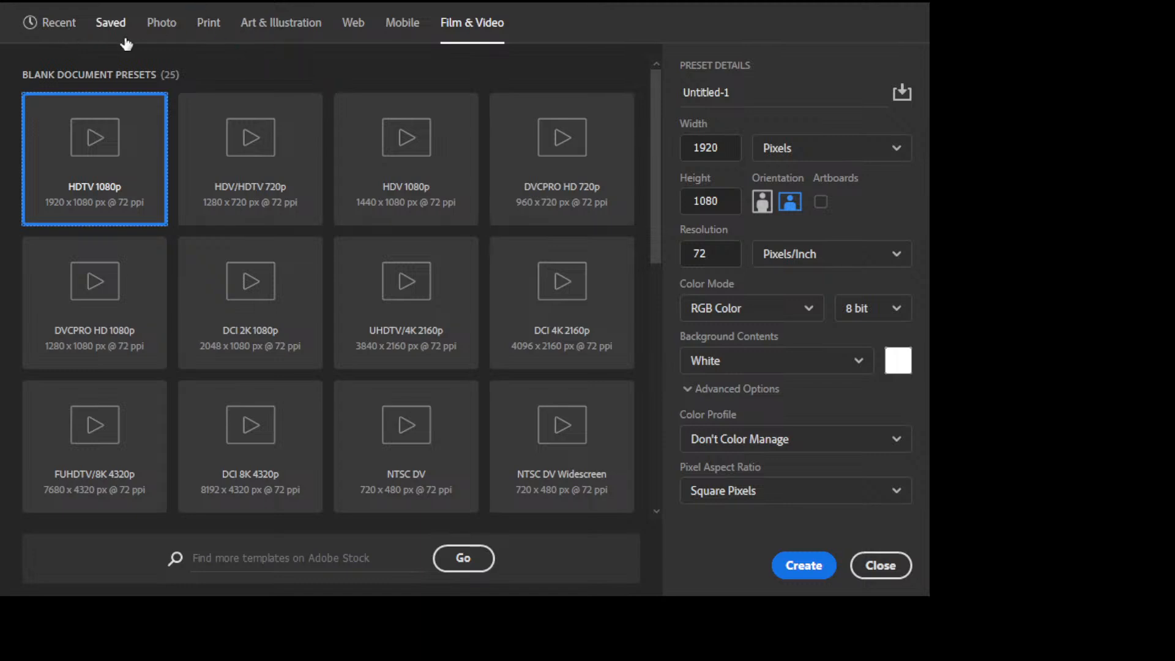
click(53, 22)
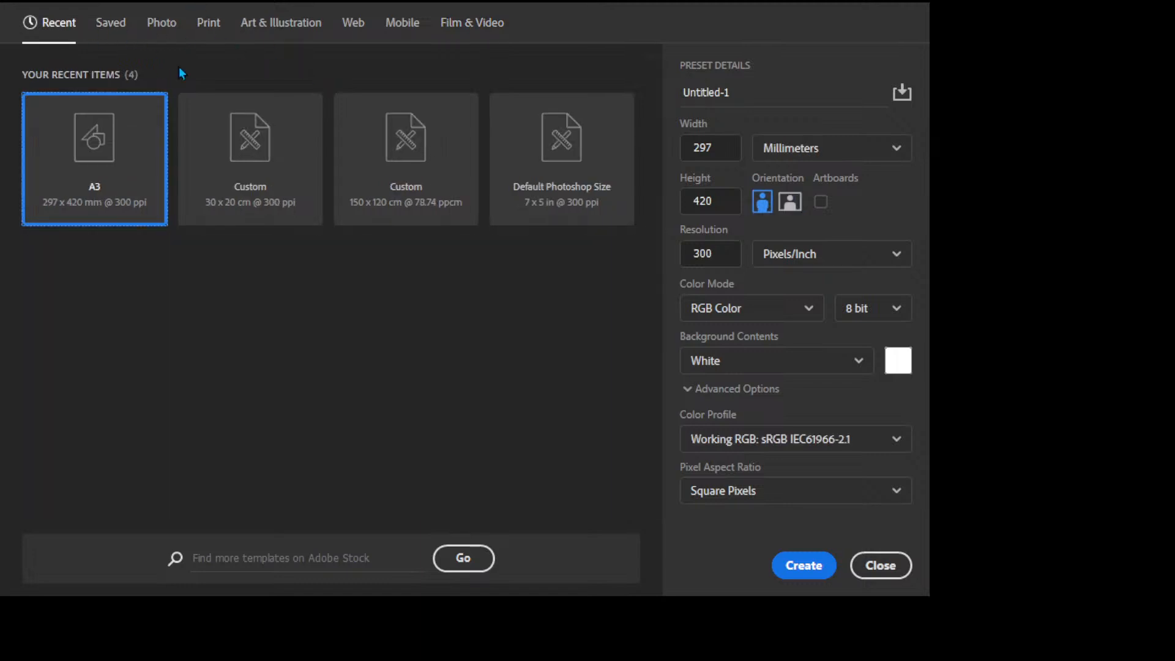
click(161, 26)
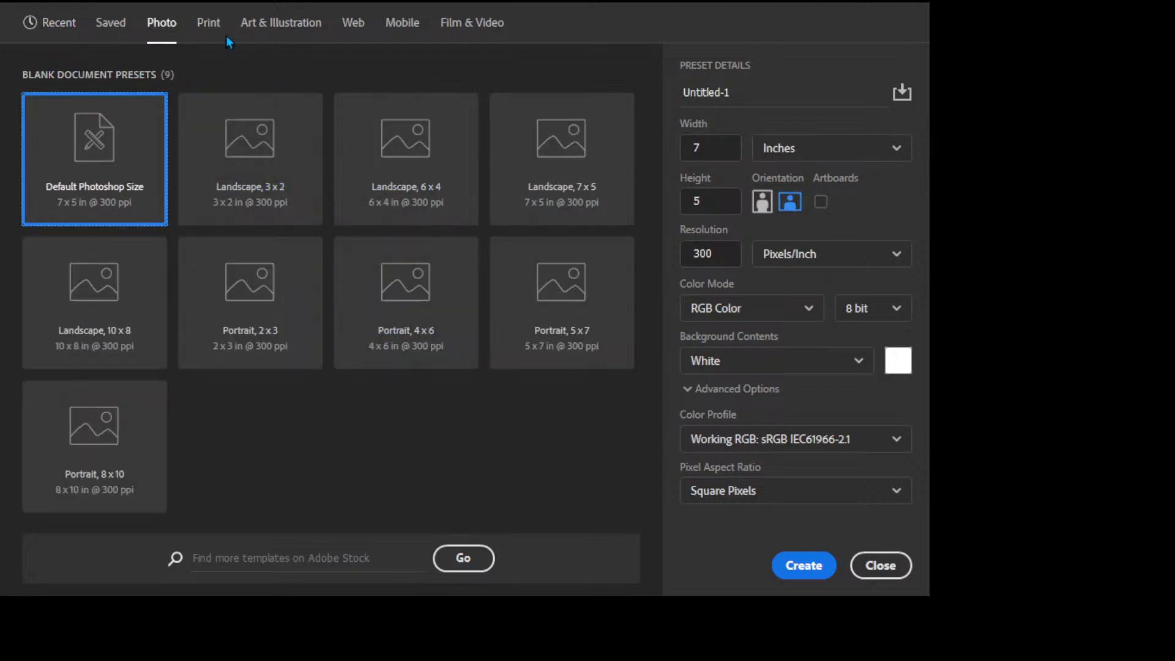
click(207, 25)
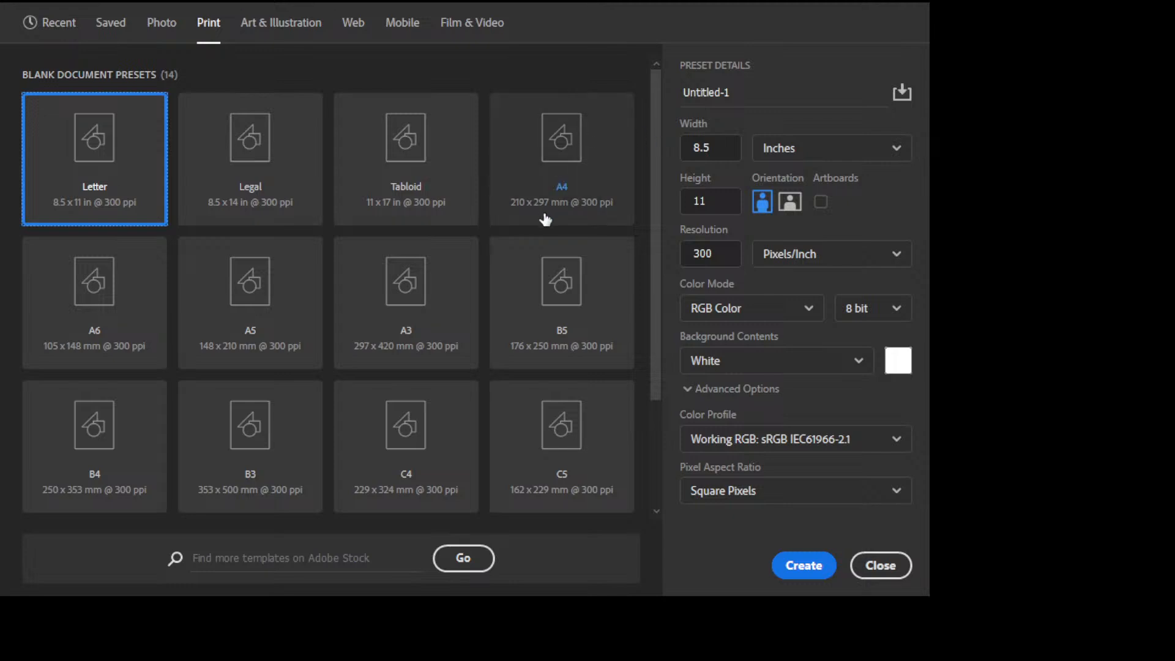
click(569, 148)
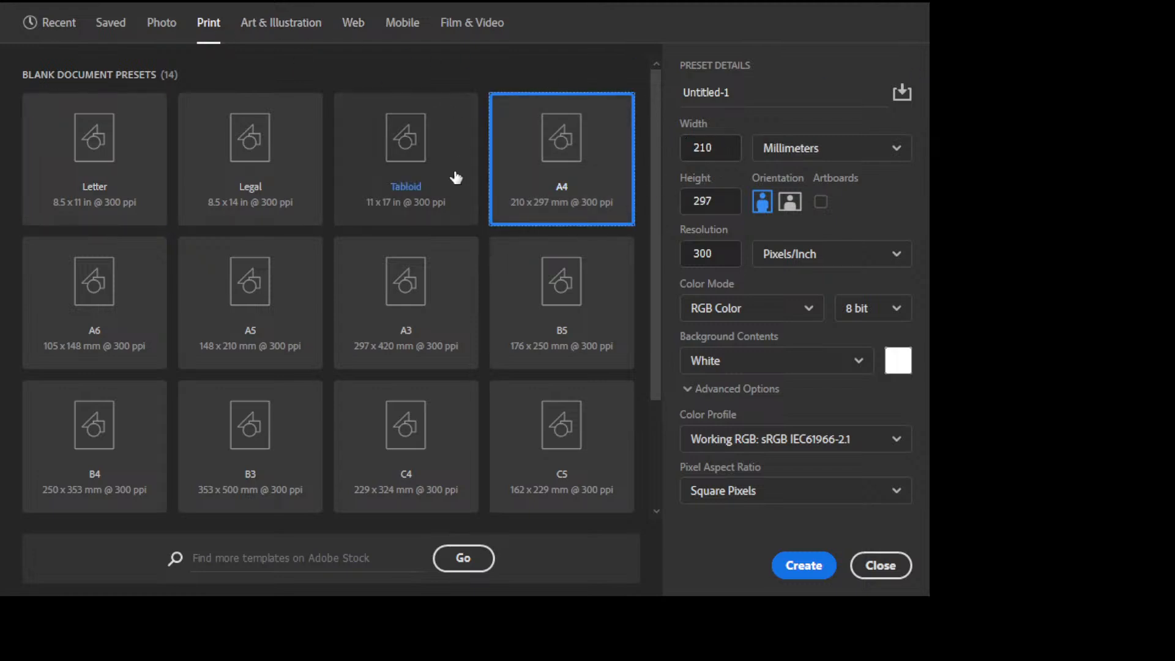
Step: Compare the recent 30 x 20 cm size, then reselect the A4 Print preset at 300 ppi
click(63, 23)
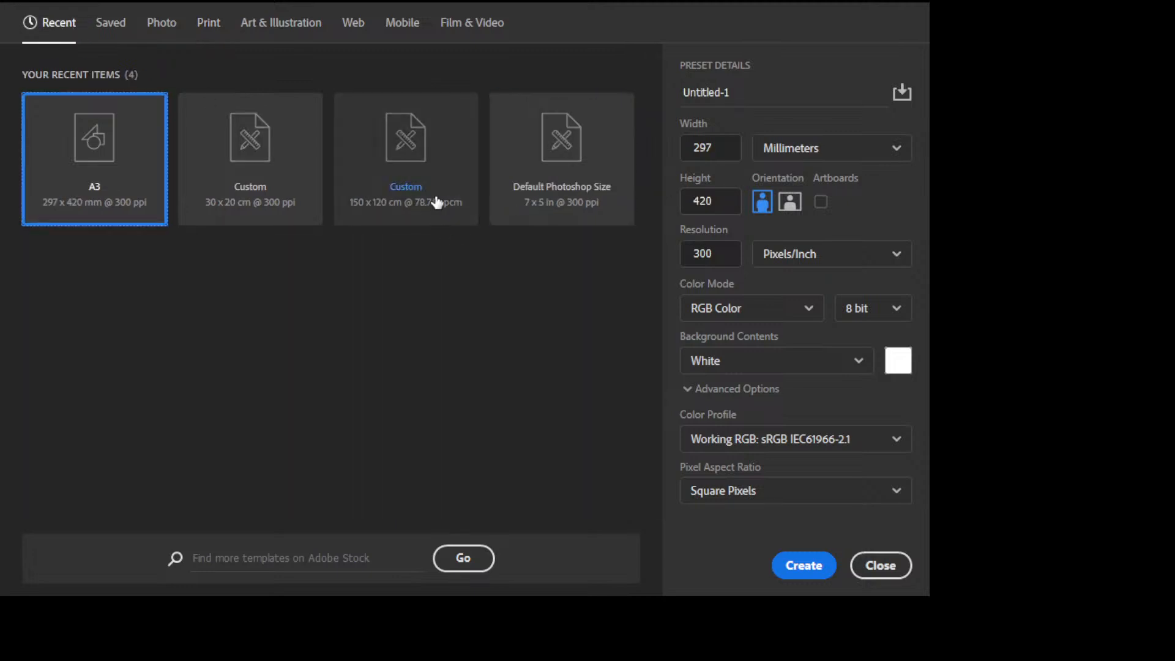
click(281, 199)
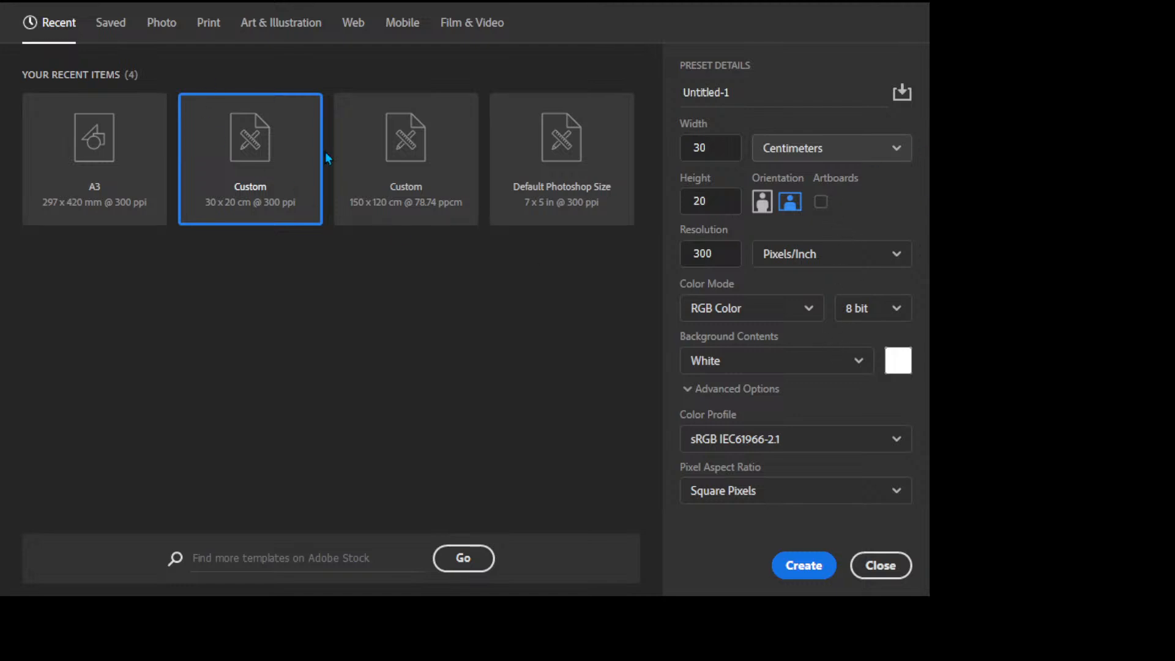
click(208, 22)
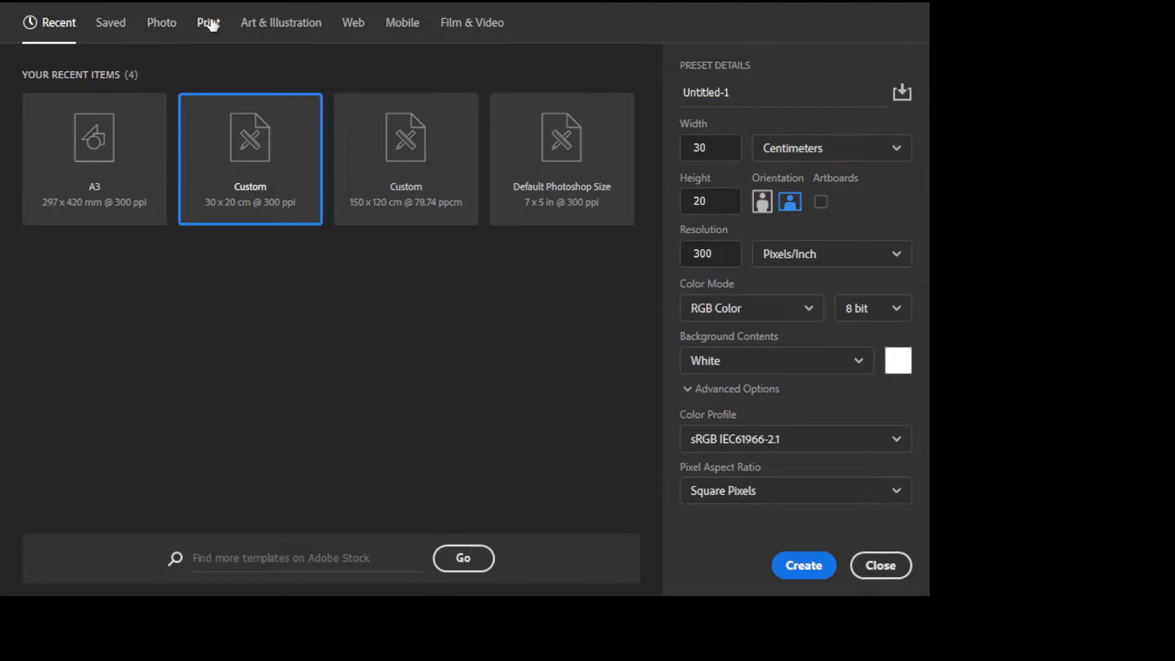
click(564, 178)
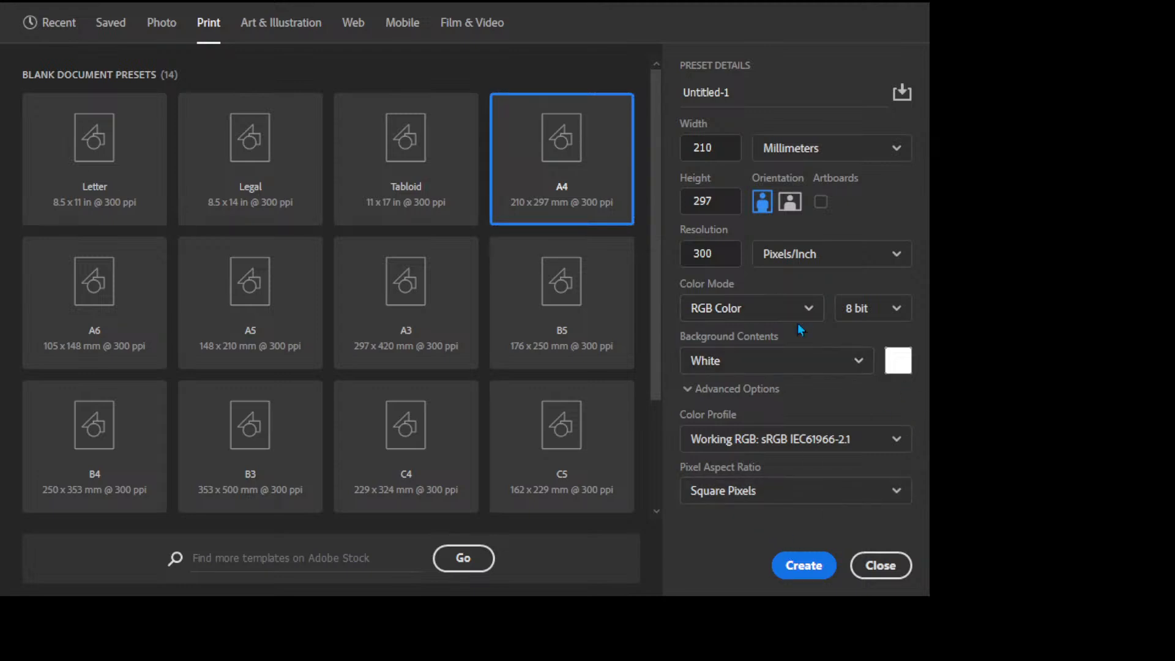
Step: Create the blank A4 document Untitled-1 at 2480 x 3508 px, 300 ppi, white background
click(804, 562)
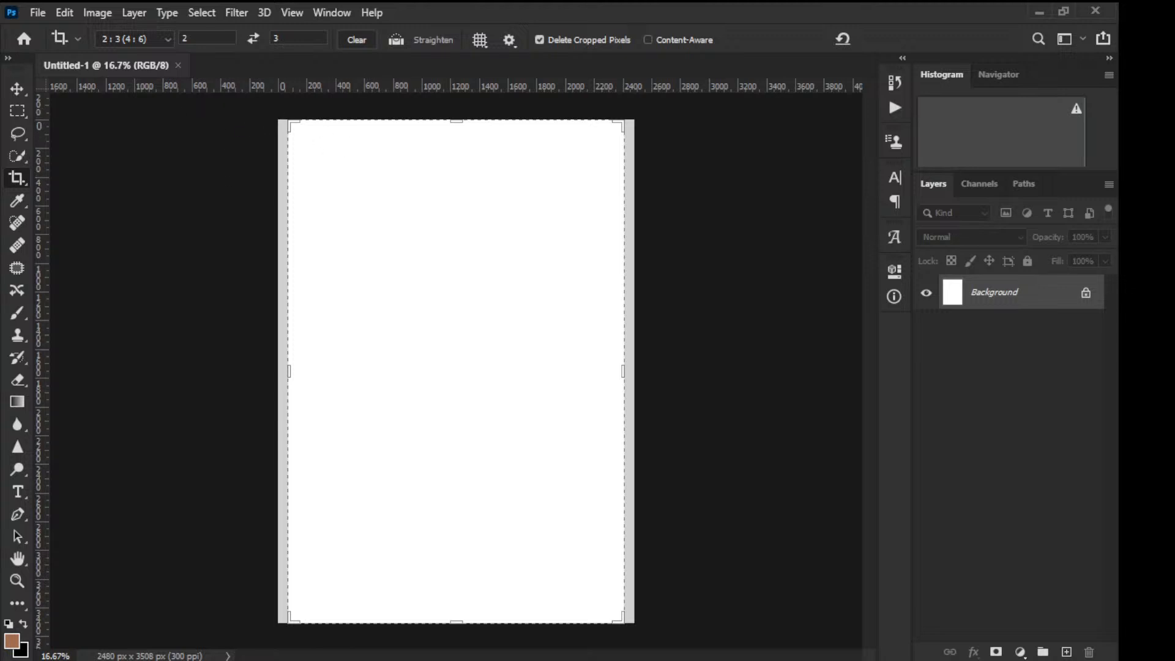
Step: Switch to the Move tool so the crop frame leaves the blank page
click(16, 89)
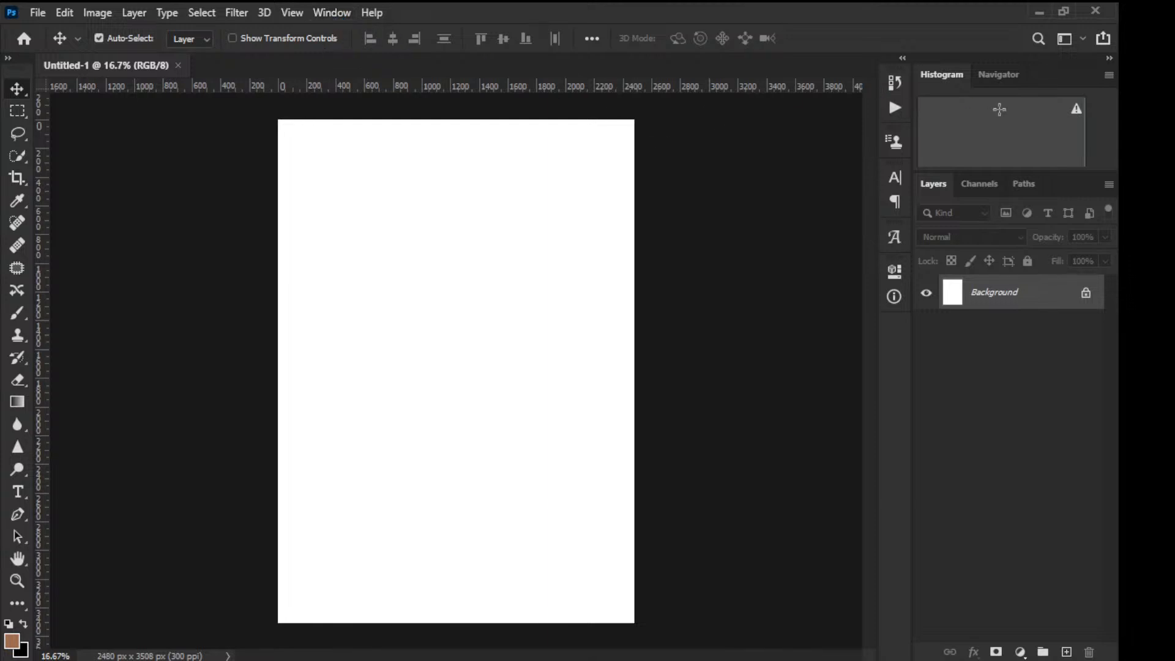
Step: Rearrange the Histogram and Navigator side panels, separating Navigator into its own panel
drag(1068, 57, 968, 78)
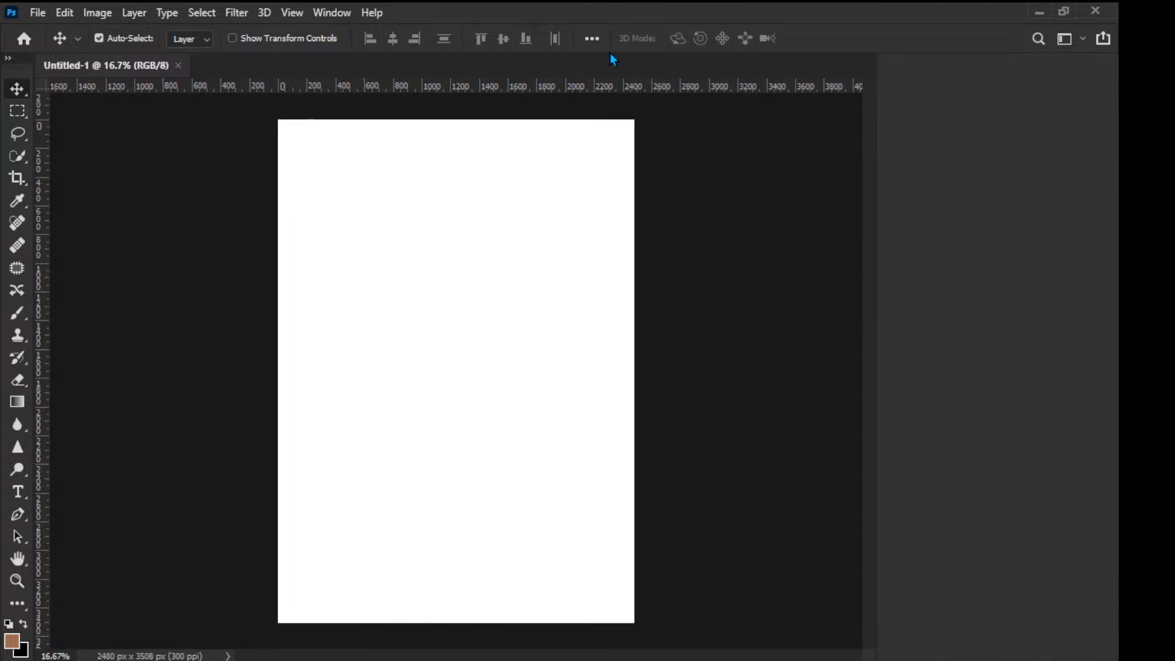
drag(609, 53, 629, 54)
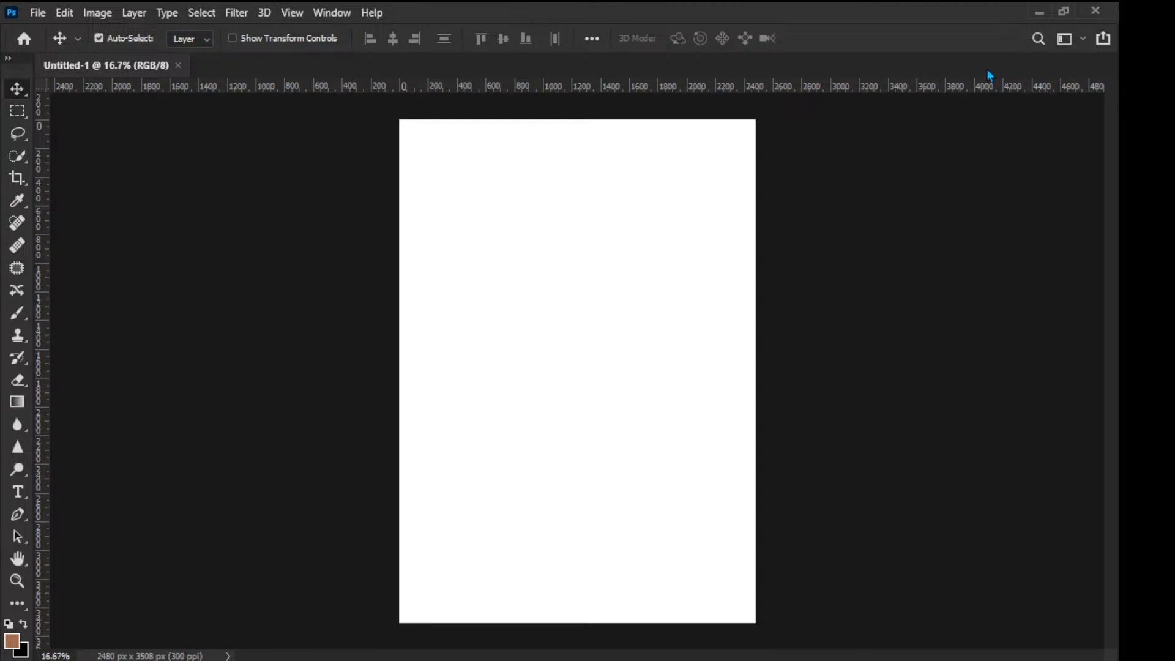
key(ctrl)
key(ctrl)
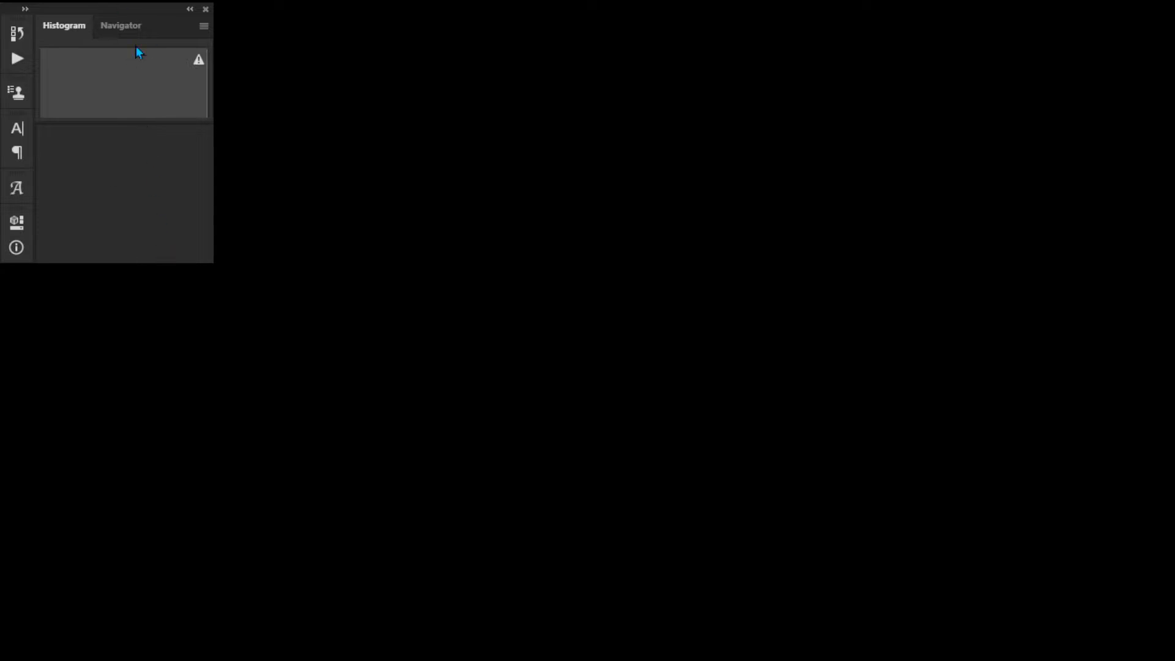
drag(145, 23, 152, 129)
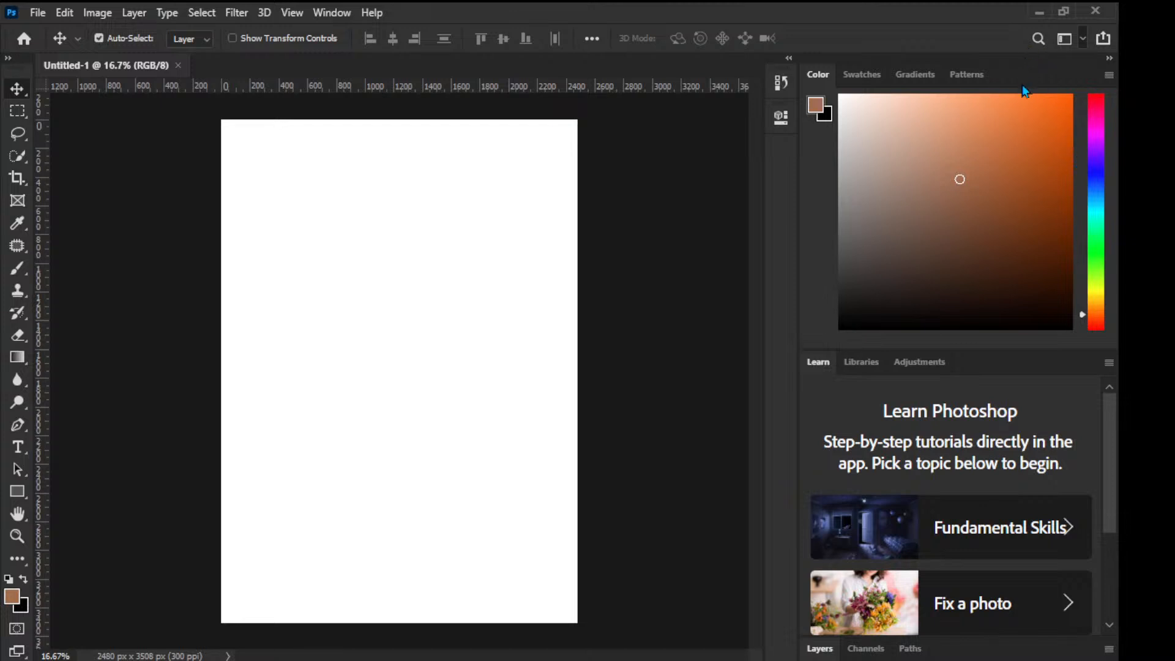
Step: Choose the 3D workspace from the workspace switcher
click(1012, 62)
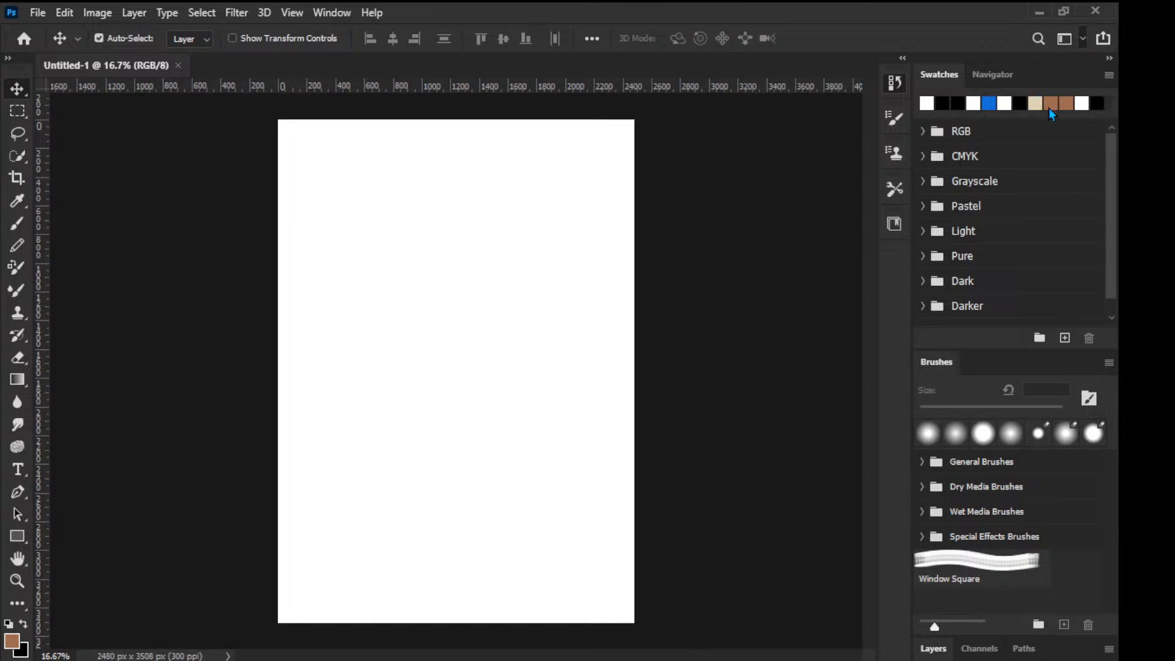
Step: Hide all side panels with Shift+Tab, leaving only the toolbar beside the page
key(shift+Tab)
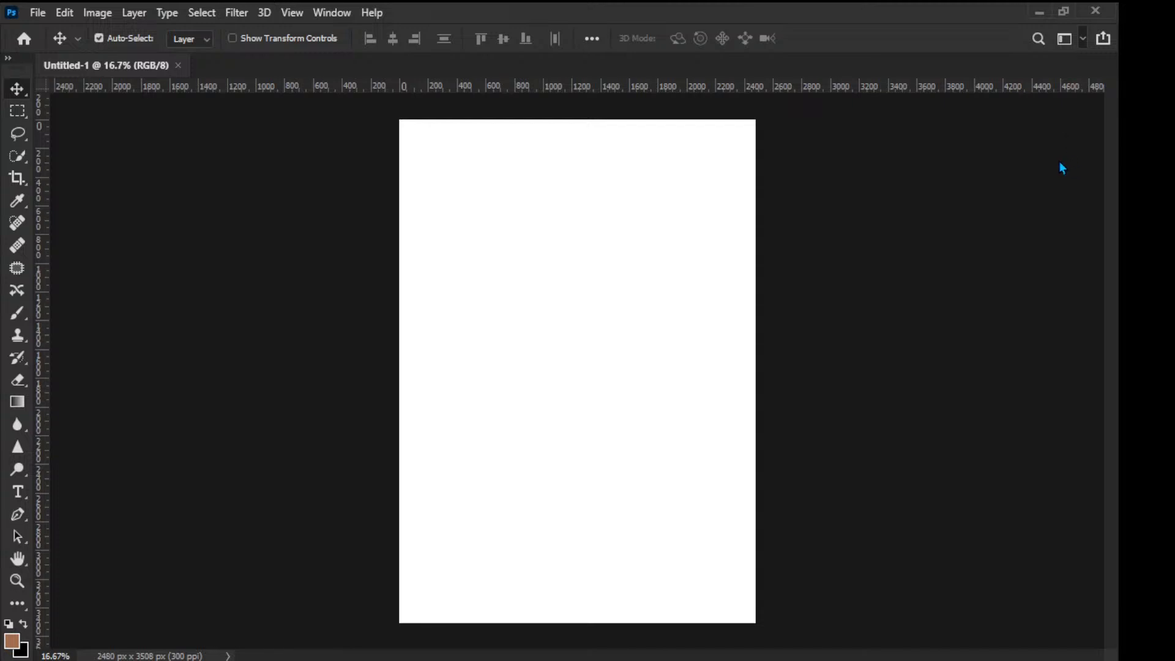
Step: Restore the Essentials workspace with Color and Learn panels beside the blank page
click(1041, 160)
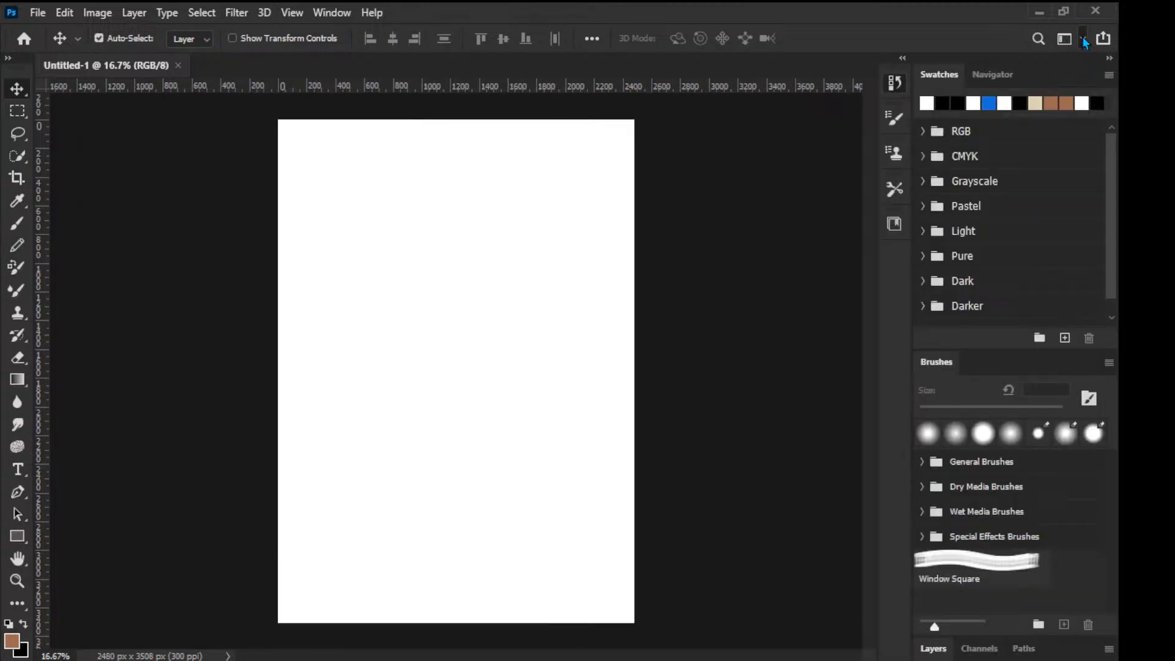
click(1042, 51)
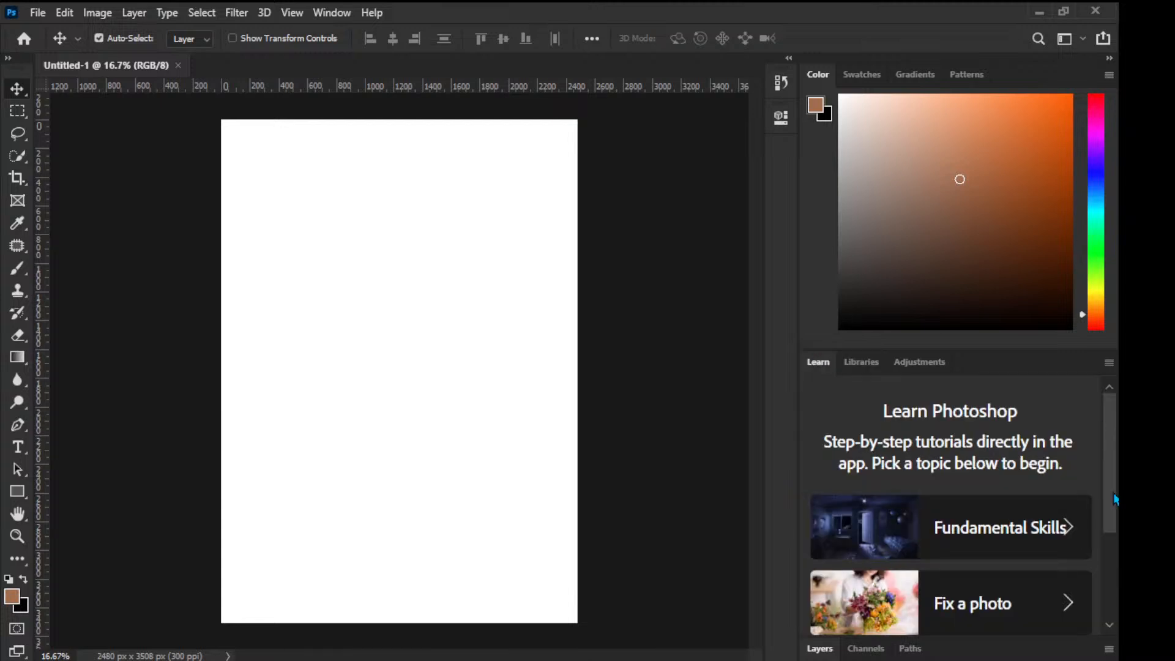
Step: Check the Adjustments, Libraries and Learn panels, expand Layers, and close that panel group
scroll(1096, 542, down, 3)
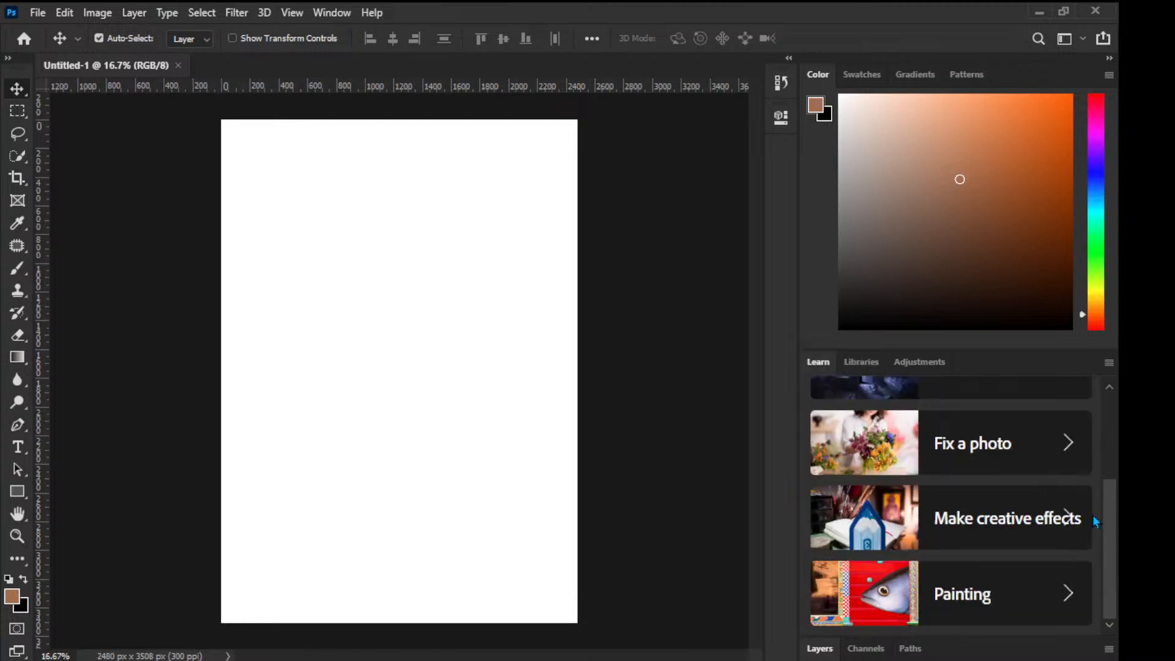
scroll(1093, 515, up, 3)
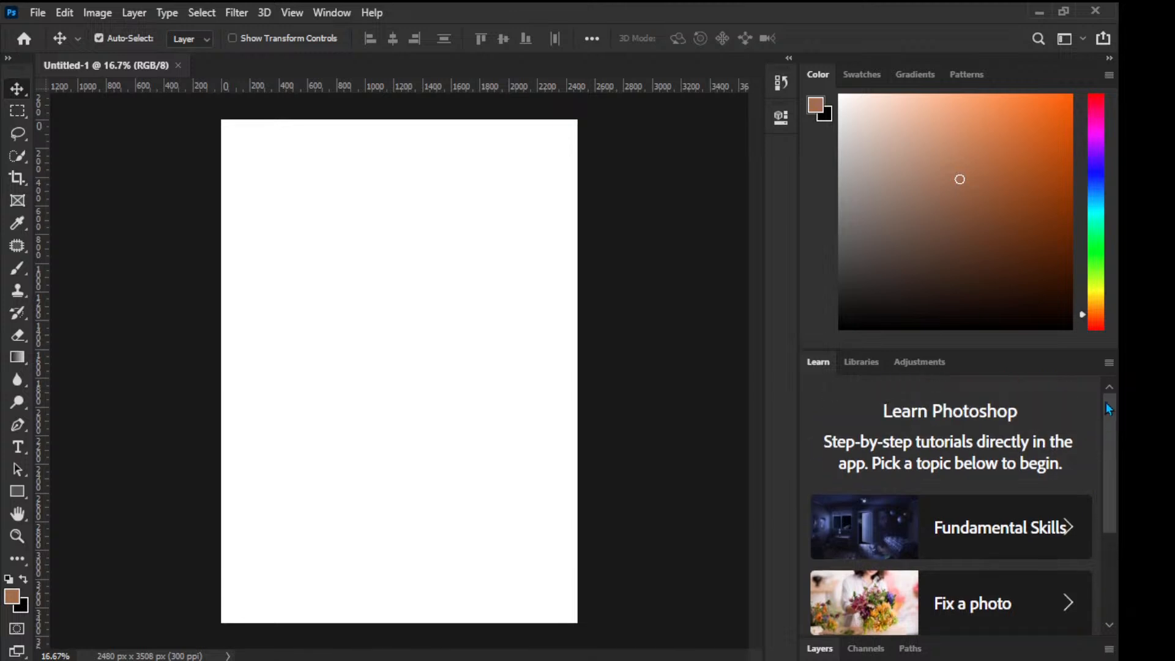
click(915, 362)
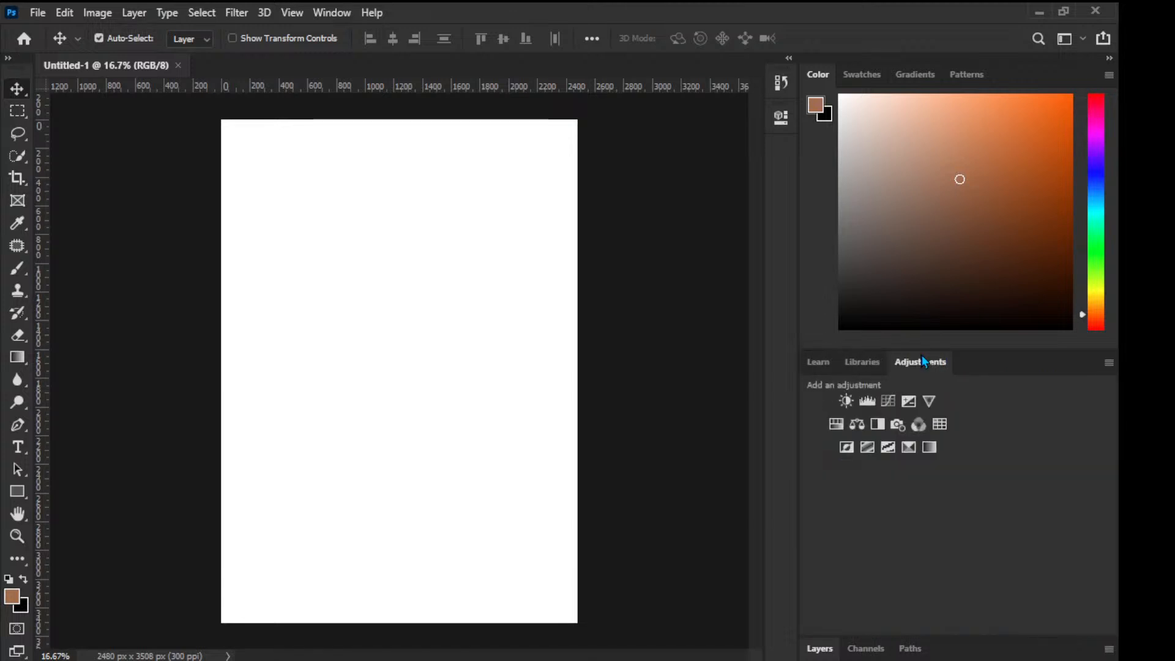
click(851, 363)
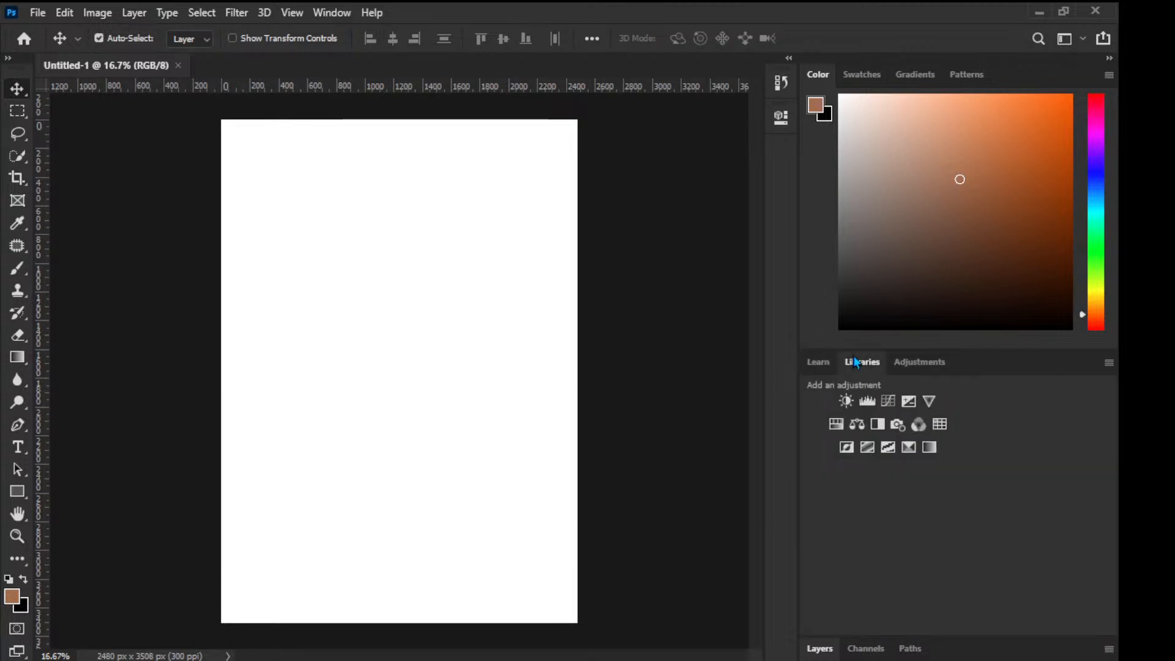
click(806, 365)
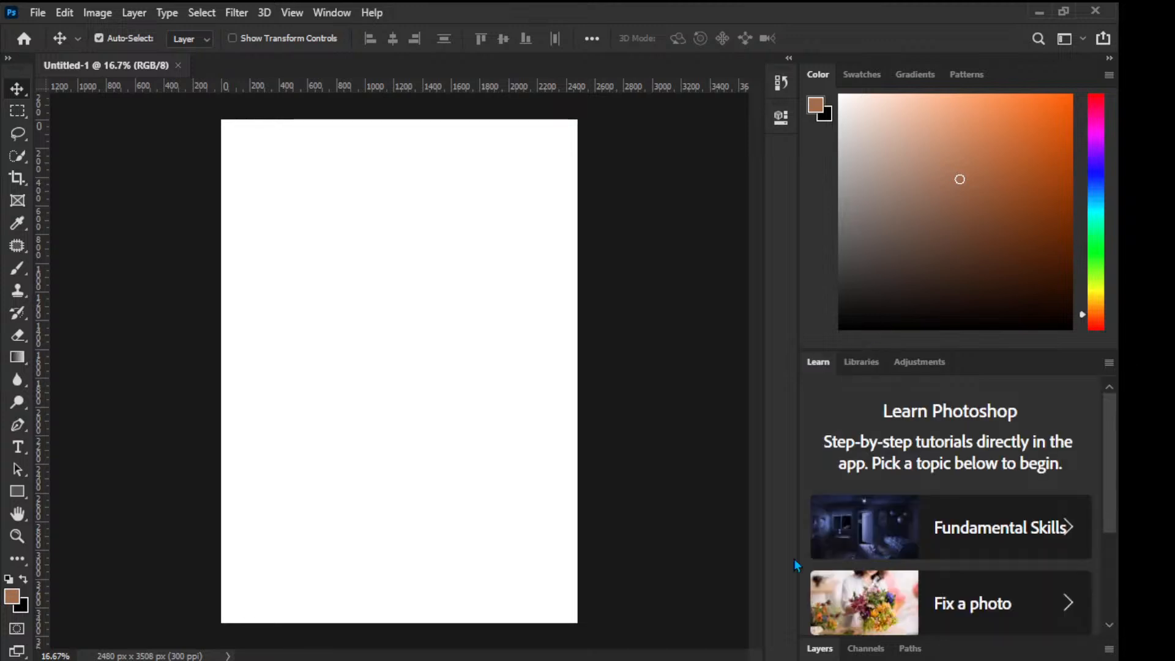
click(830, 652)
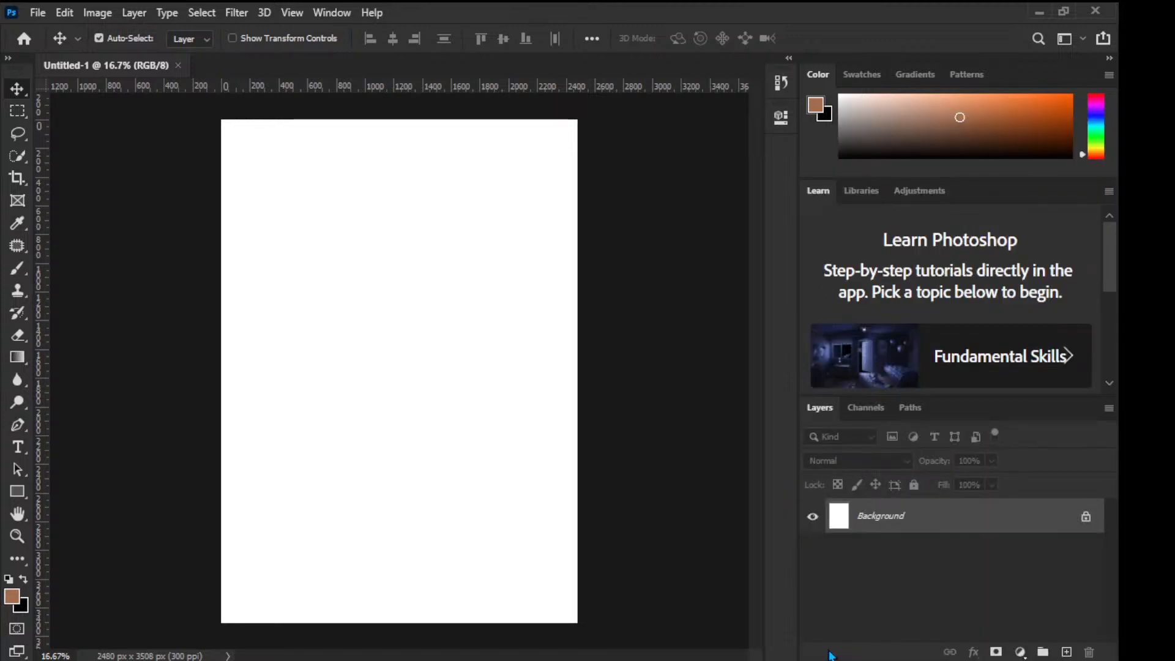
click(873, 192)
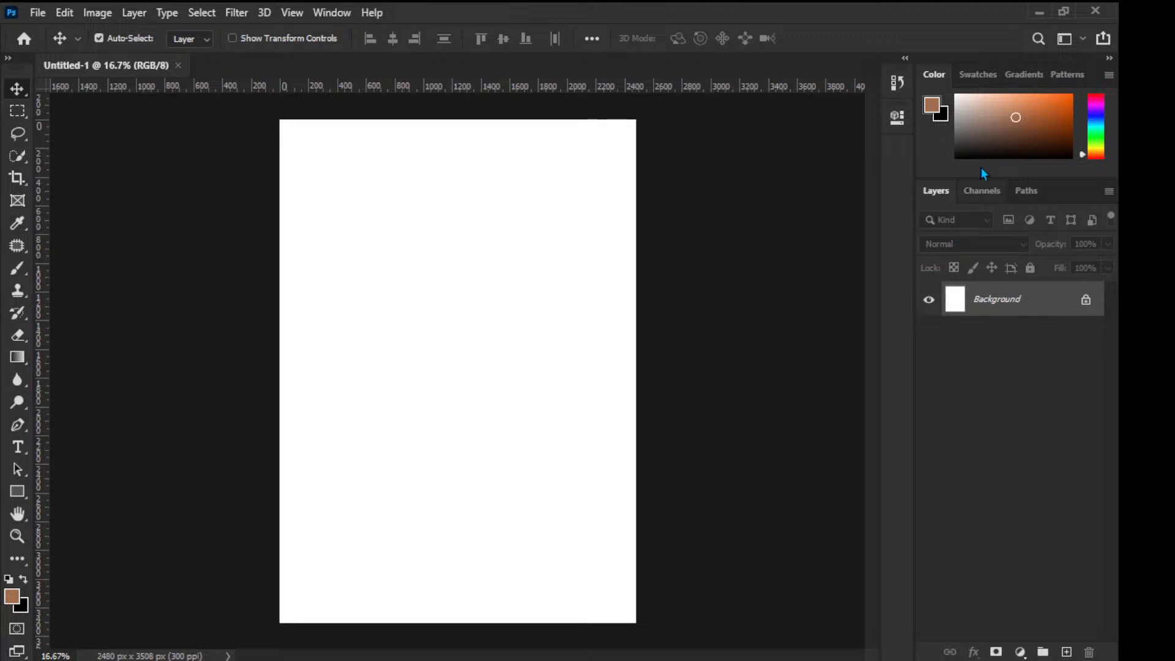
Step: Close the Color, Swatches and Gradients panels, leaving the Layers, Channels and Paths group
click(982, 74)
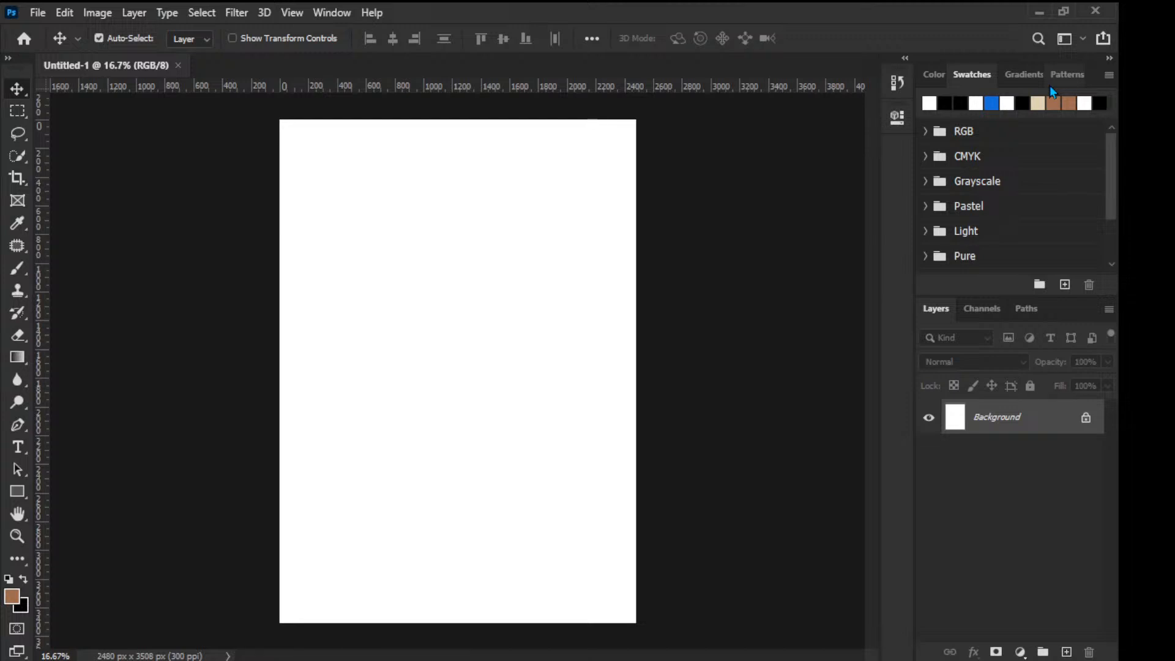
click(934, 75)
click(970, 75)
click(938, 73)
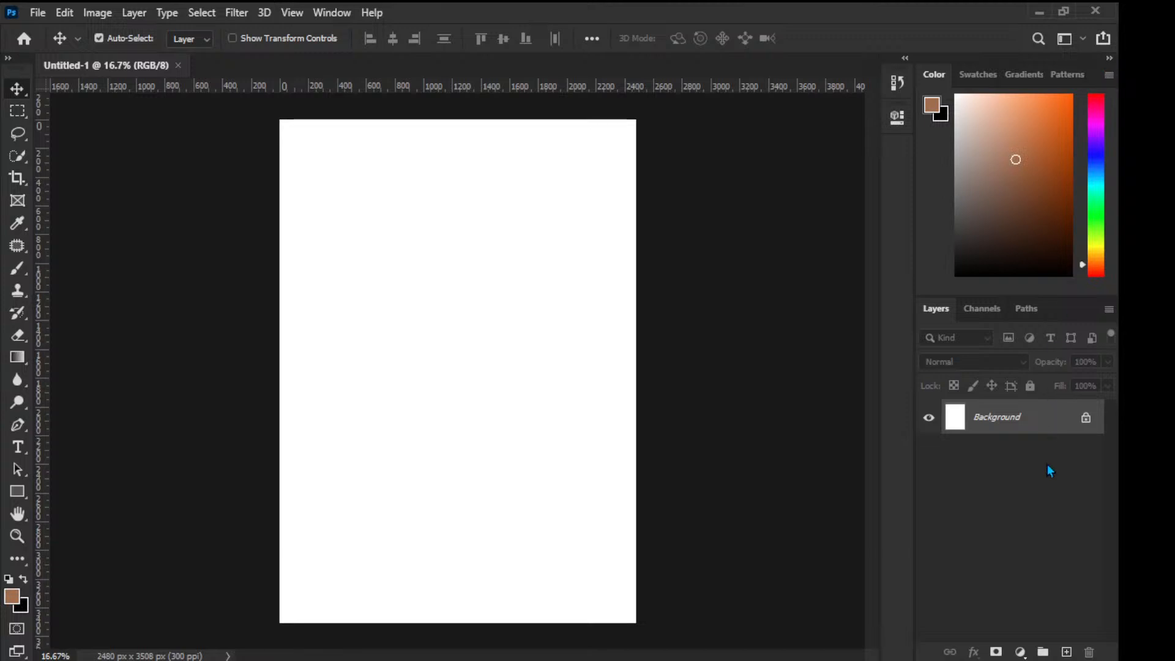
key(F6)
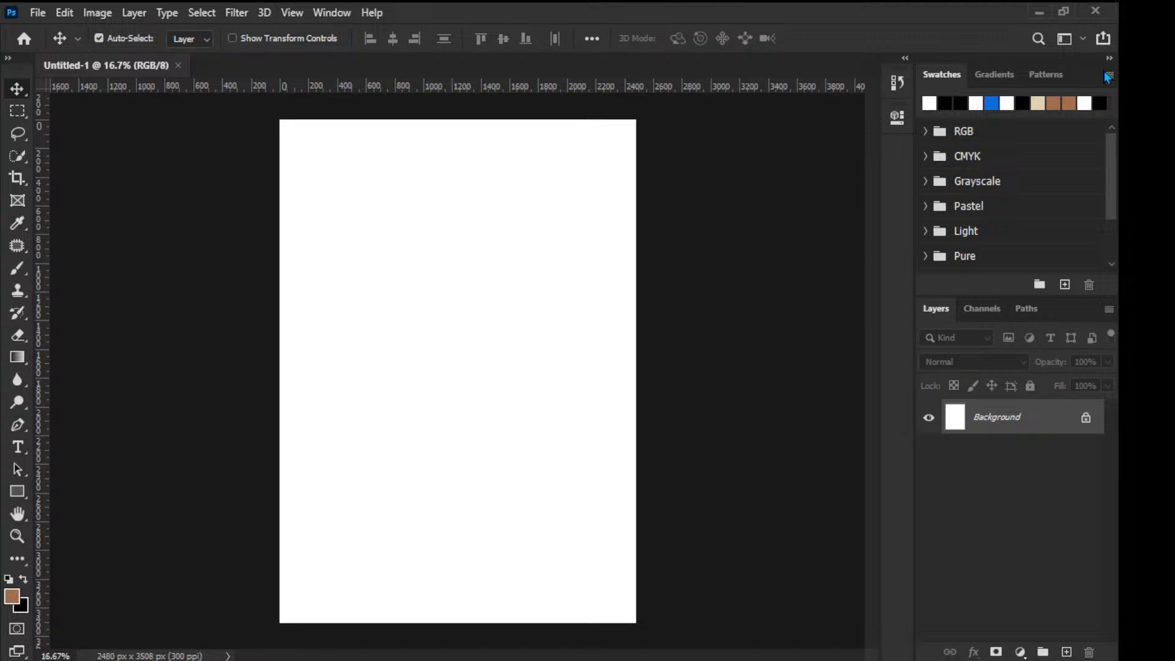
click(1006, 448)
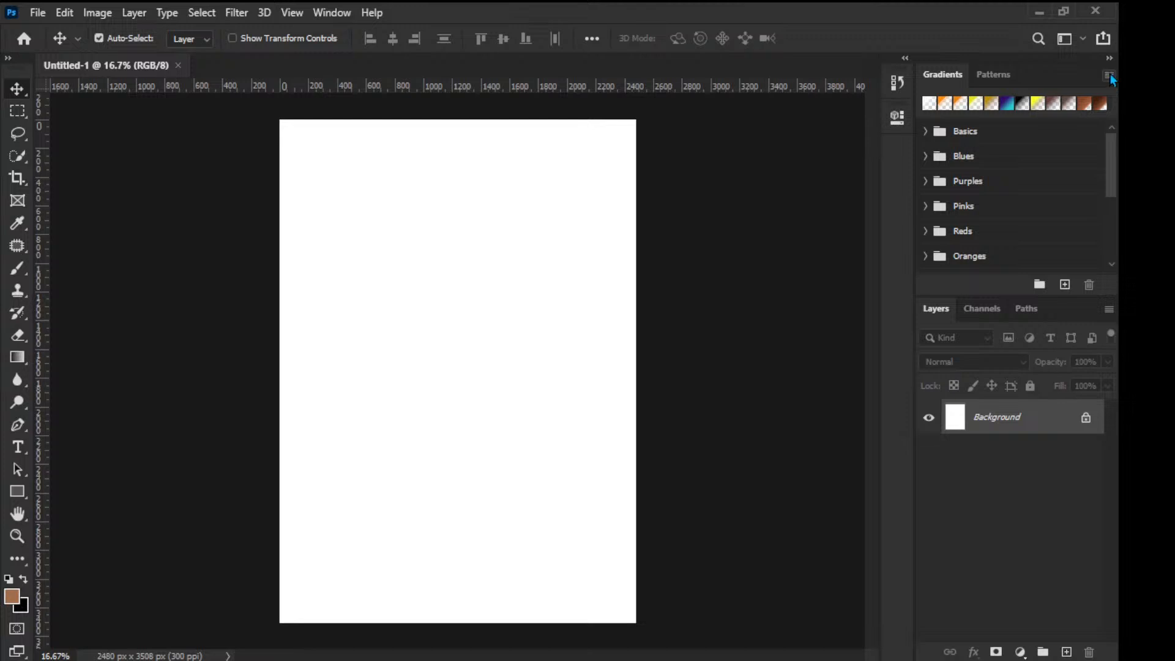
click(1007, 534)
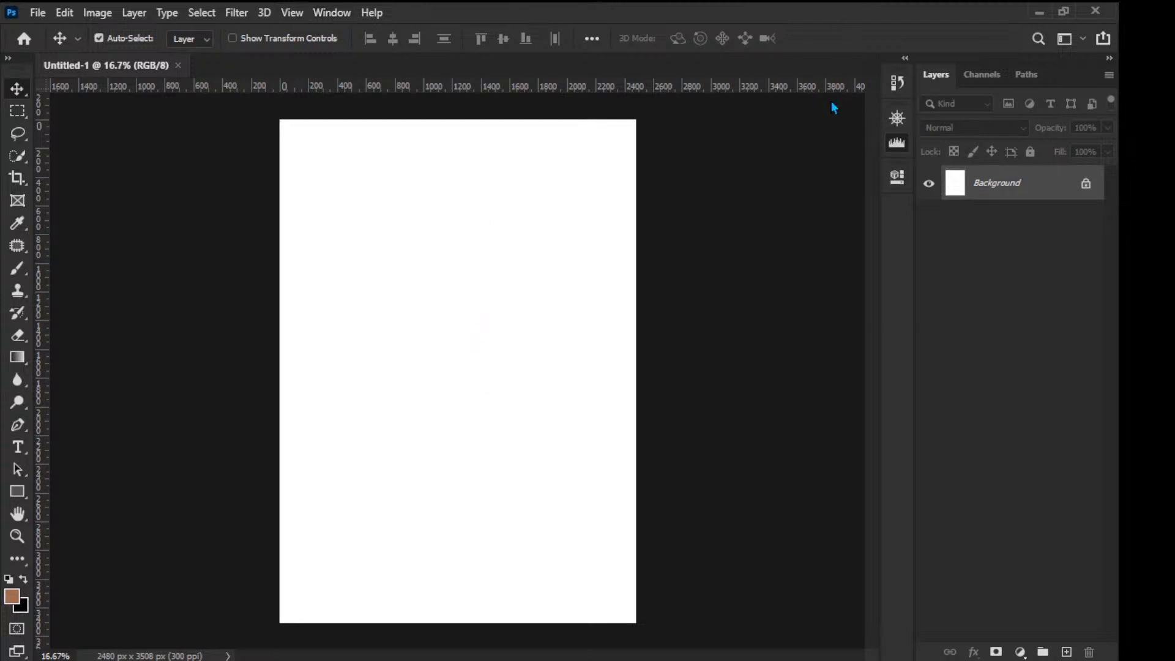
Step: Drag the Navigator/Histogram group out of the collapsed dock and dock it above the Layers panel
drag(897, 142, 1041, 67)
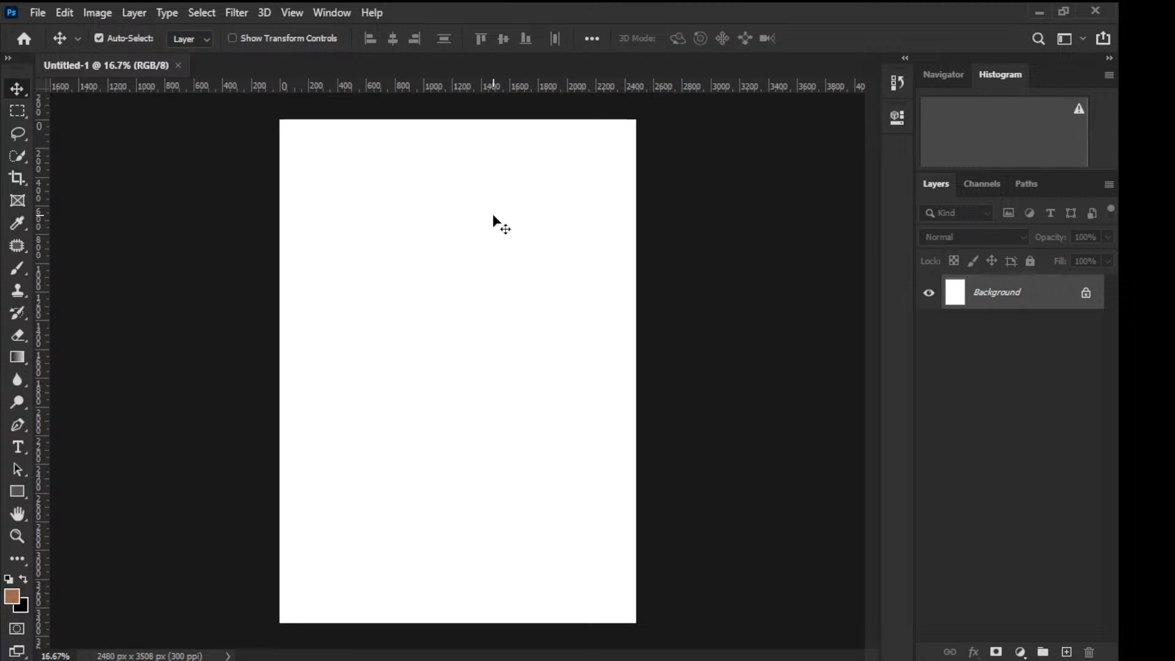
Step: Unlock the Background into Layer 0 and toggle its visibility off and back on
click(1086, 294)
click(929, 295)
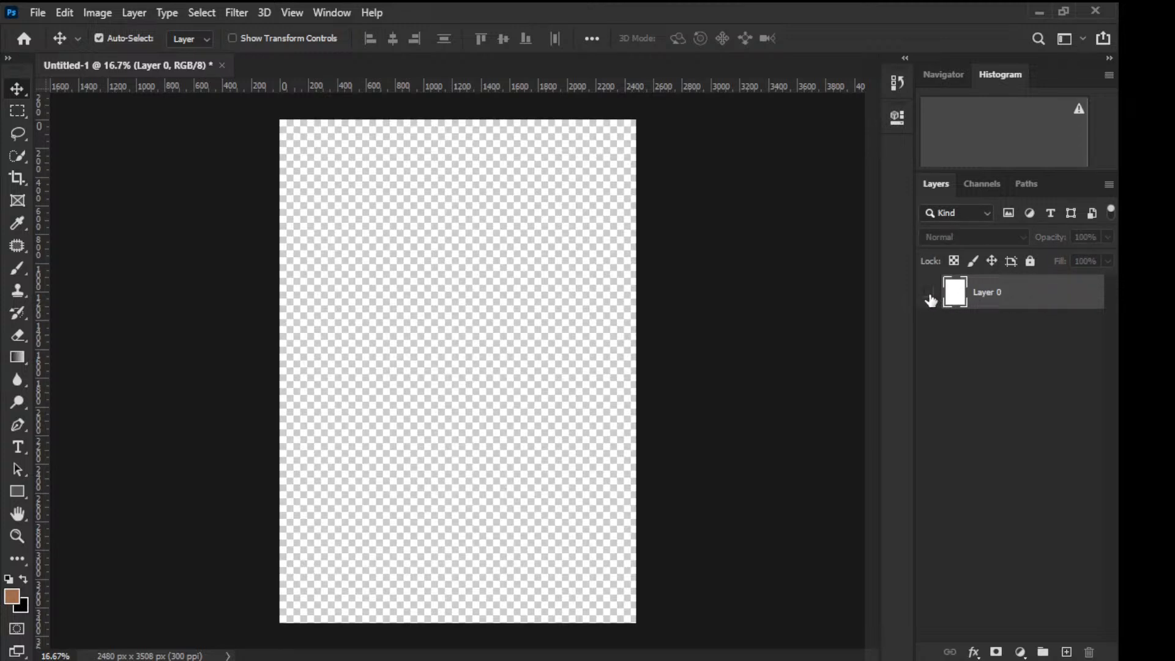
click(930, 297)
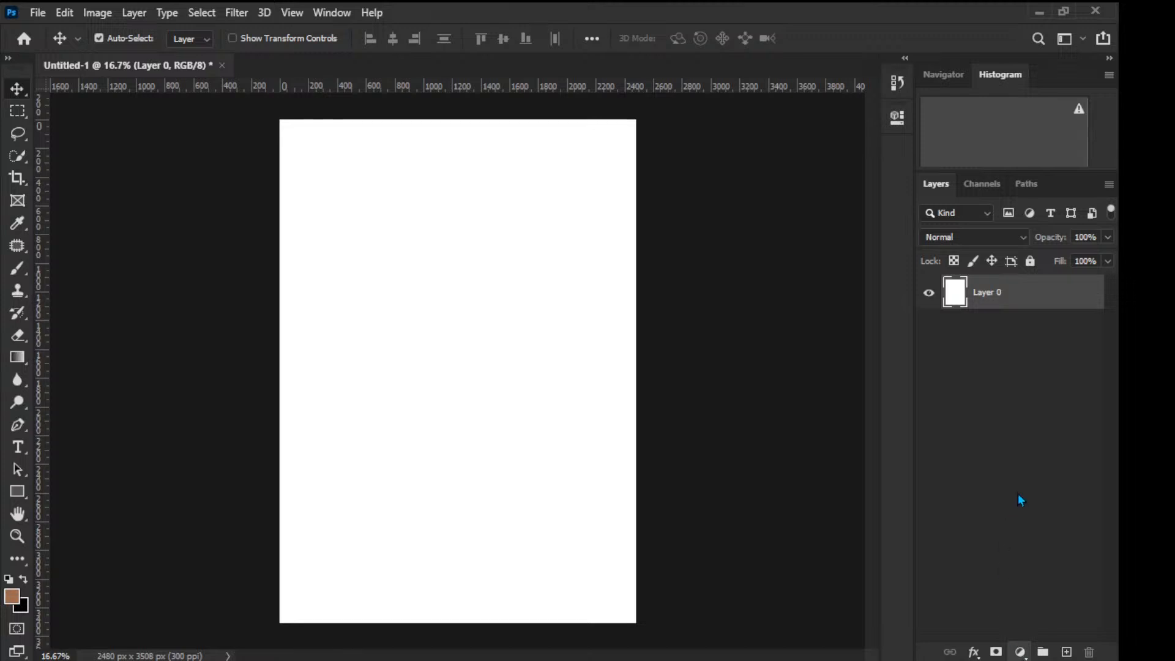
Step: Add a Solid Color fill layer set to bright orange covering the page
click(1032, 351)
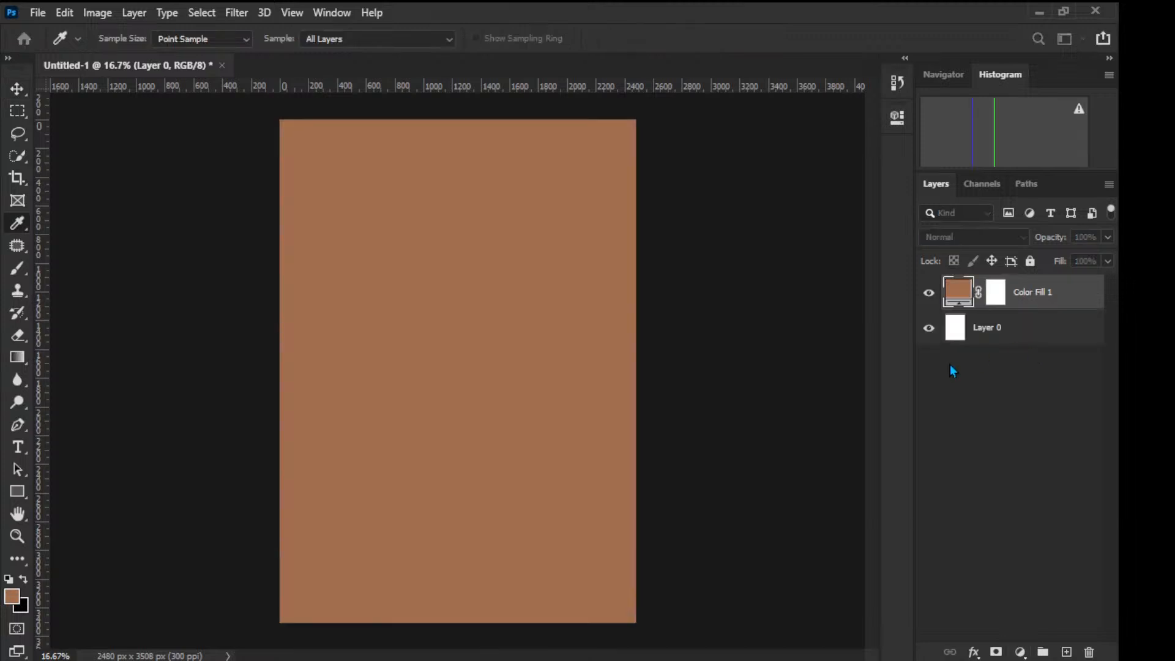
click(841, 400)
click(830, 500)
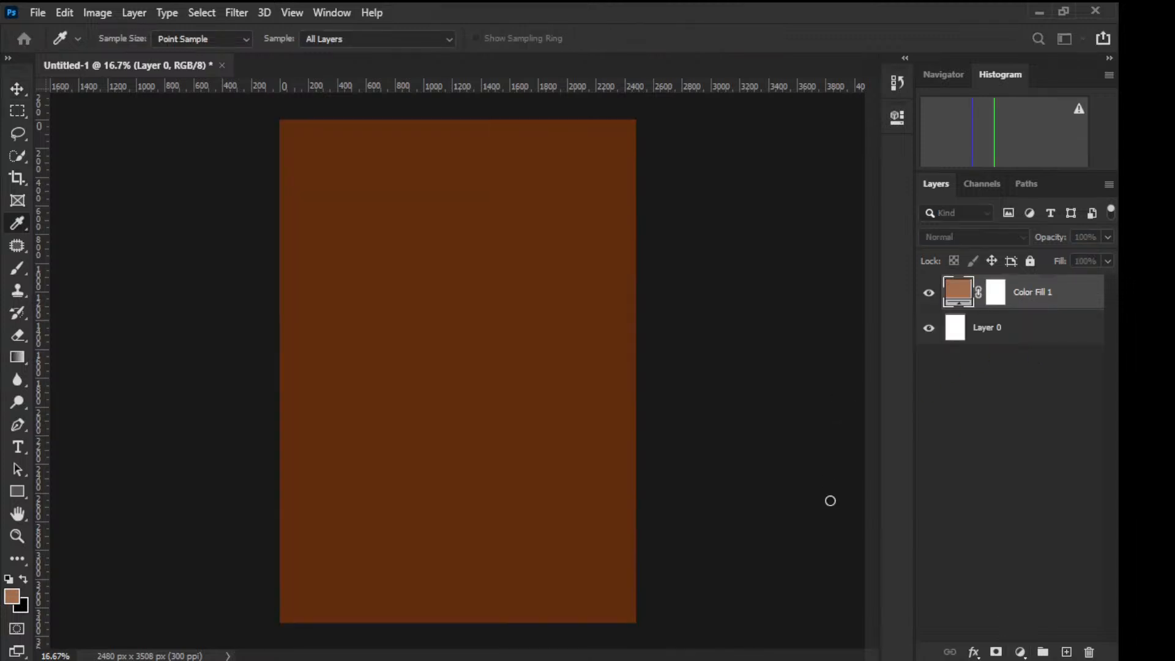
click(720, 480)
click(707, 399)
click(808, 382)
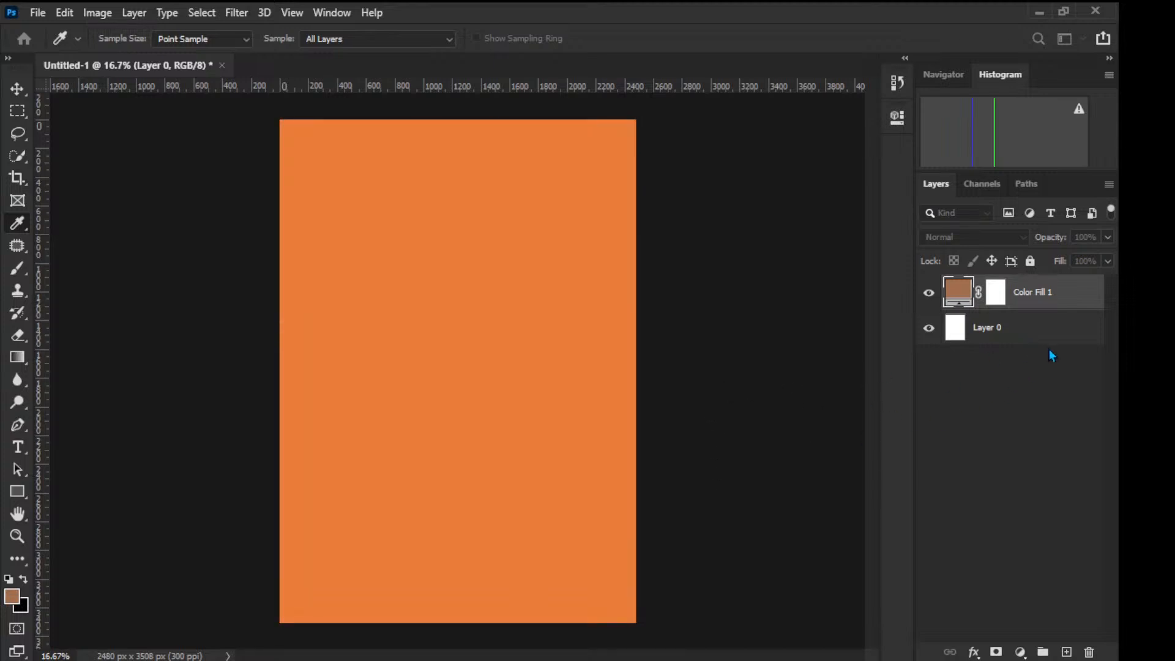
key(Return)
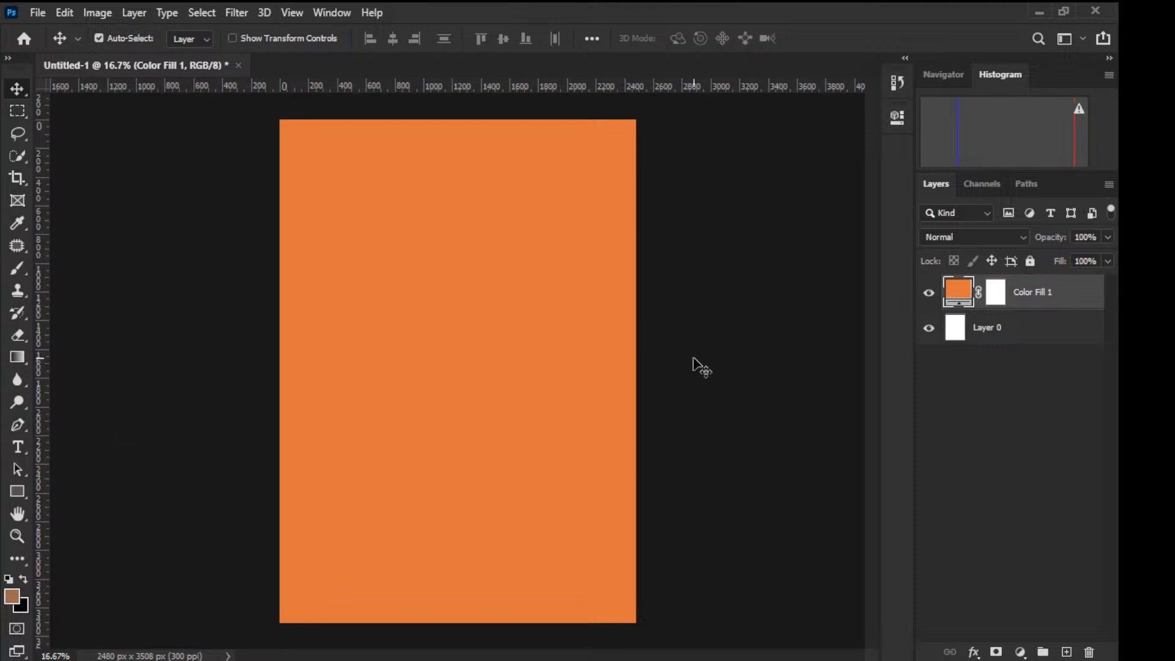
click(17, 446)
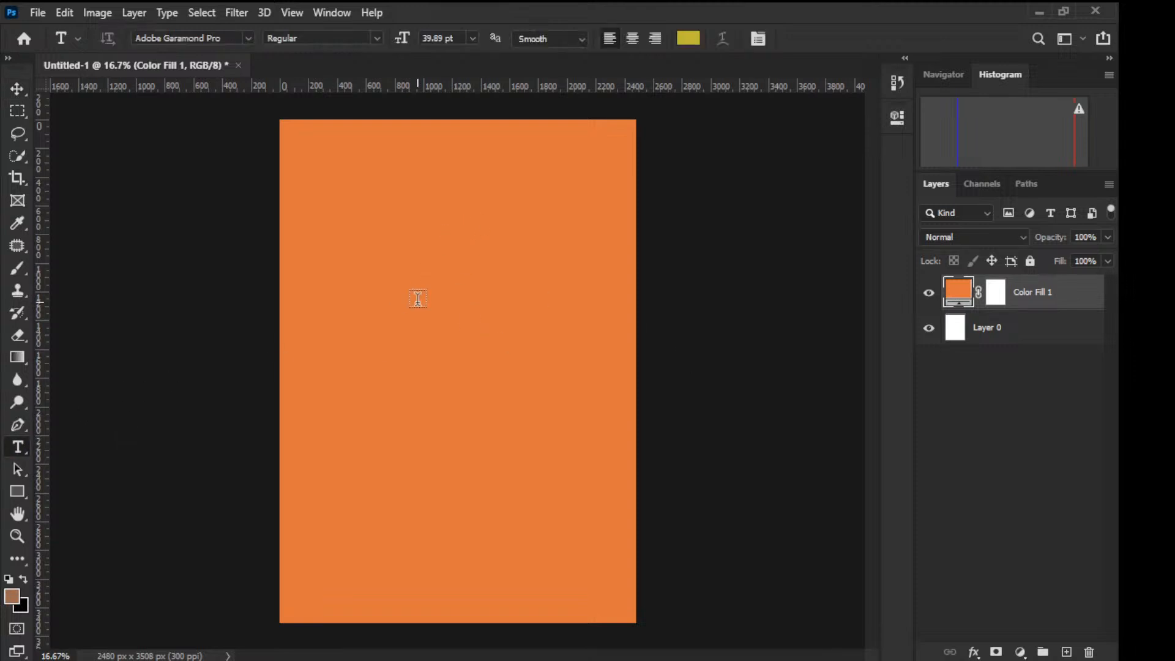
drag(345, 174, 536, 298)
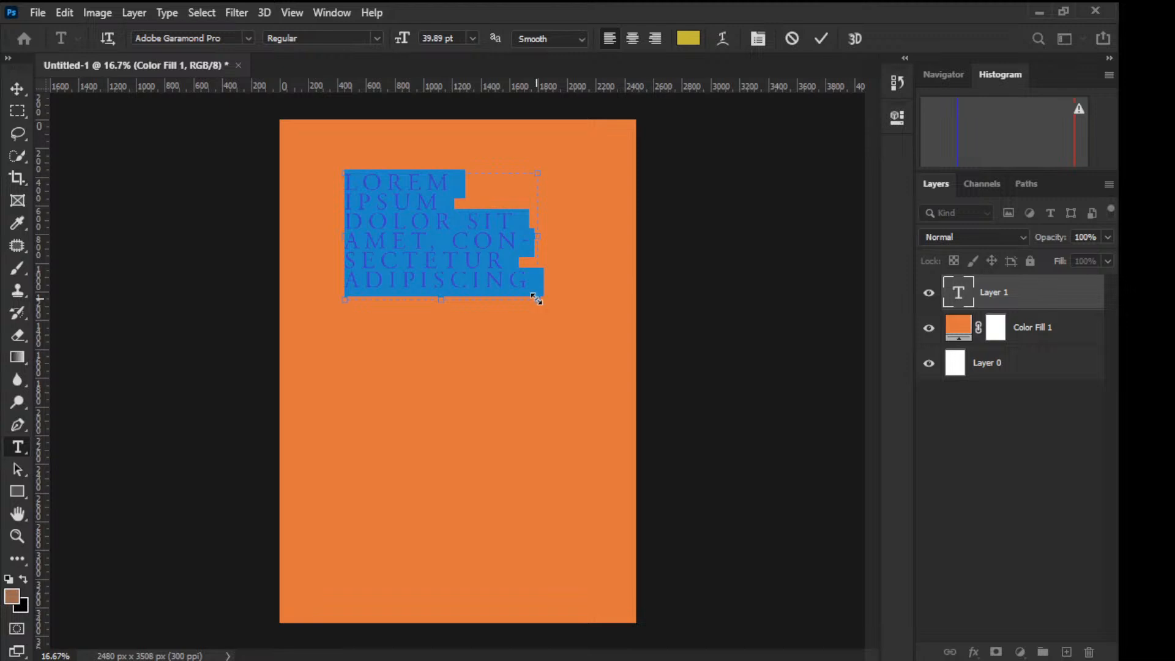
click(692, 39)
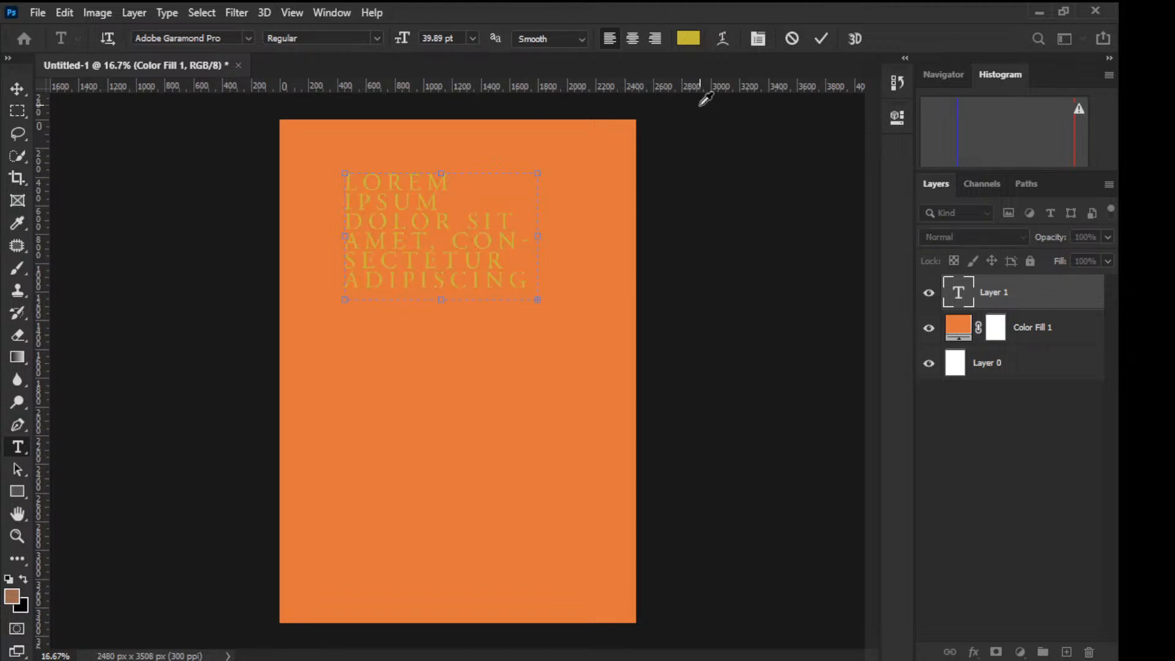
click(719, 573)
click(1038, 360)
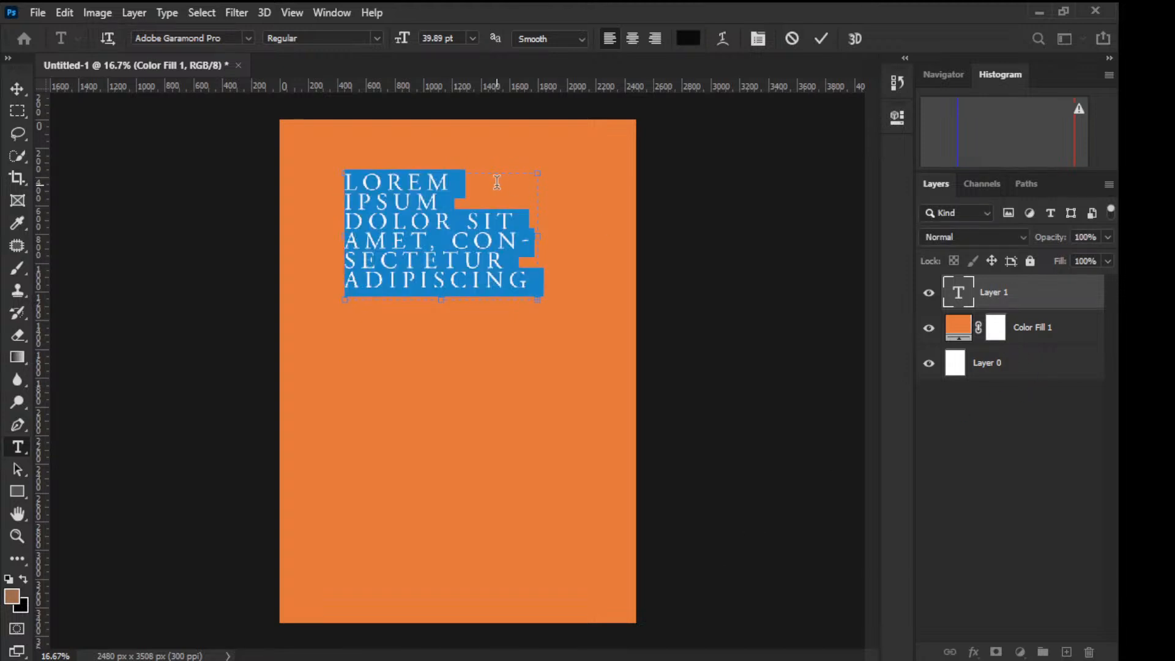
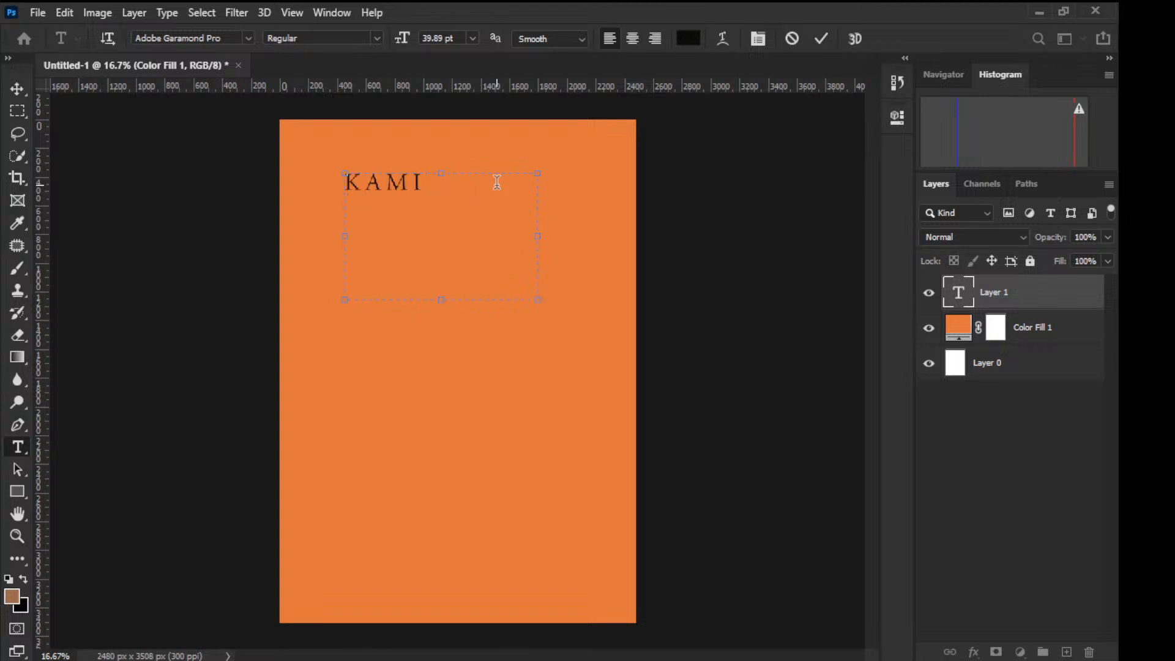
drag(446, 303, 447, 203)
mouse_move(538, 187)
mouse_down()
mouse_move(490, 182)
mouse_move(518, 182)
mouse_up()
drag(497, 182, 340, 181)
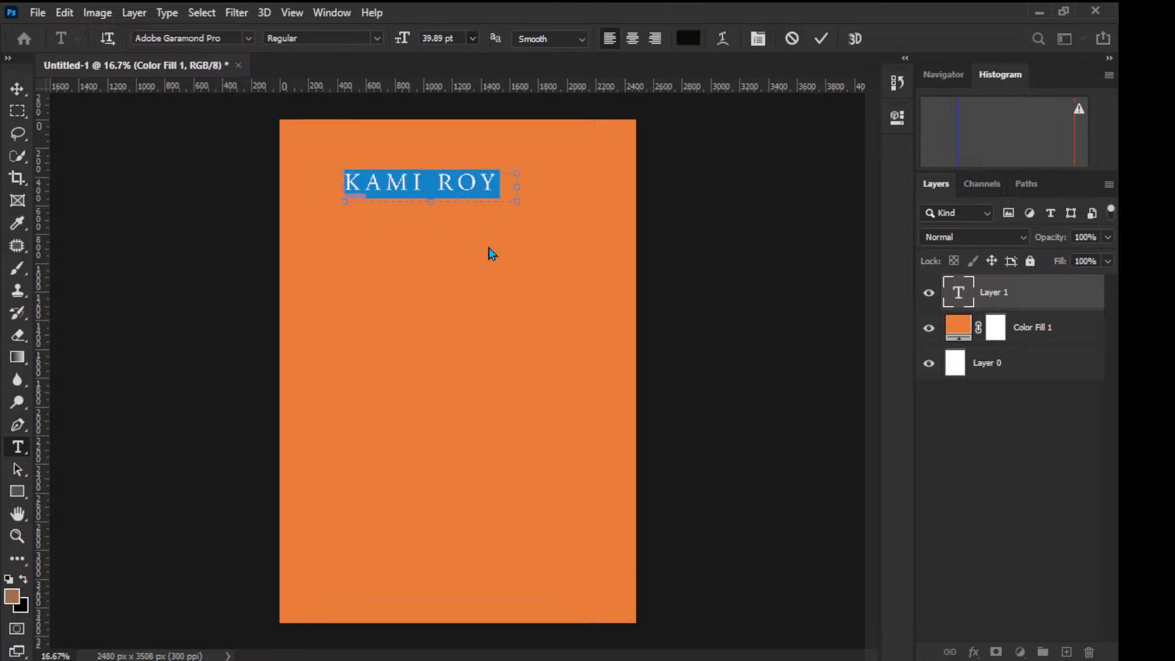
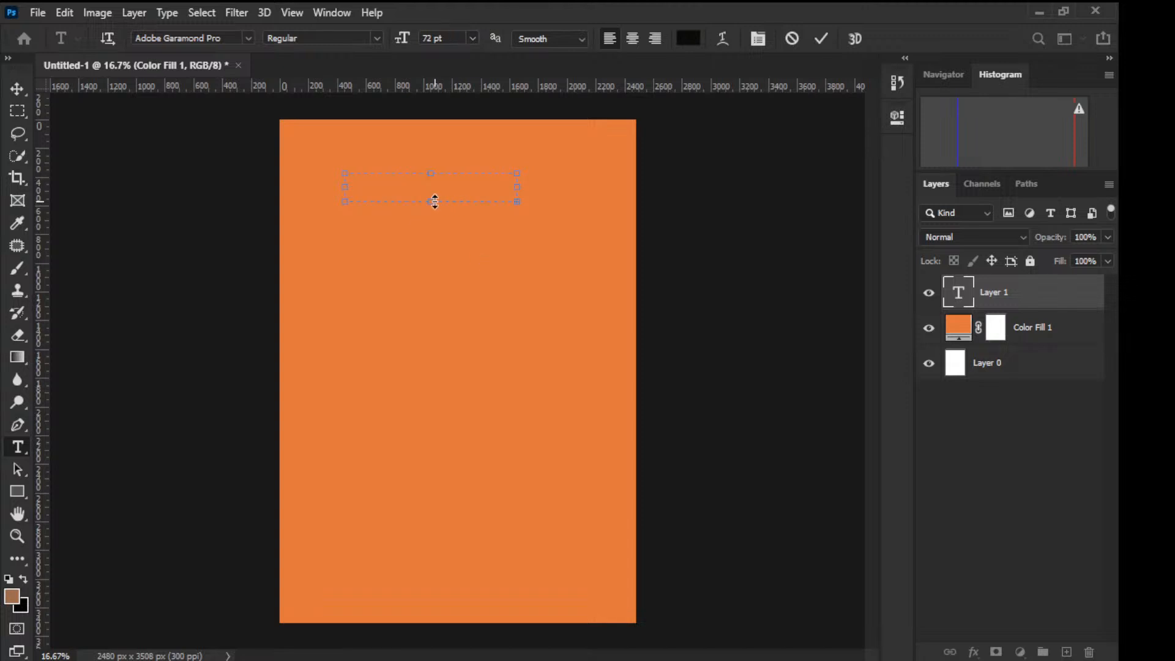
key(ctrl+z)
drag(435, 202, 441, 299)
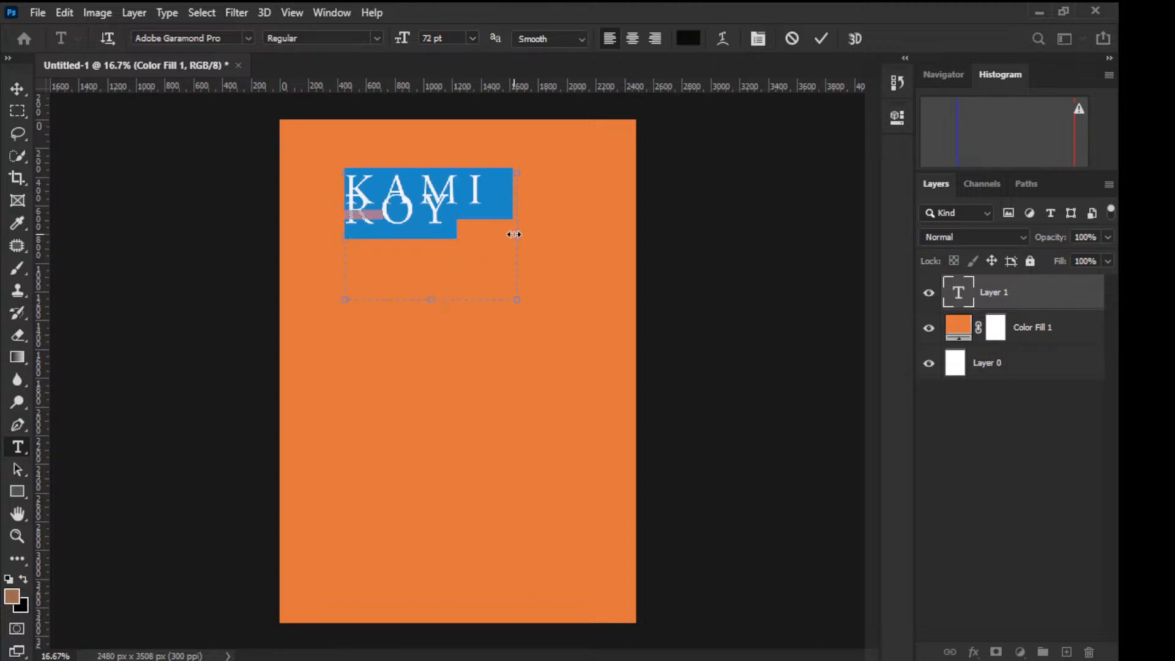
drag(514, 234, 605, 239)
click(463, 204)
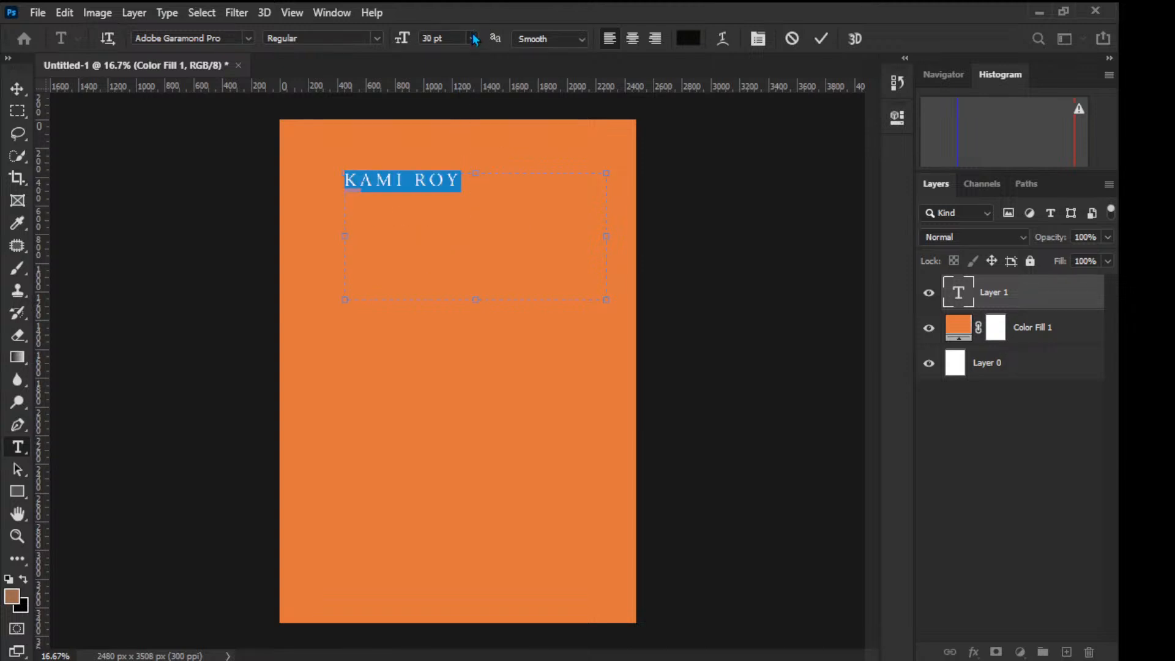
click(456, 239)
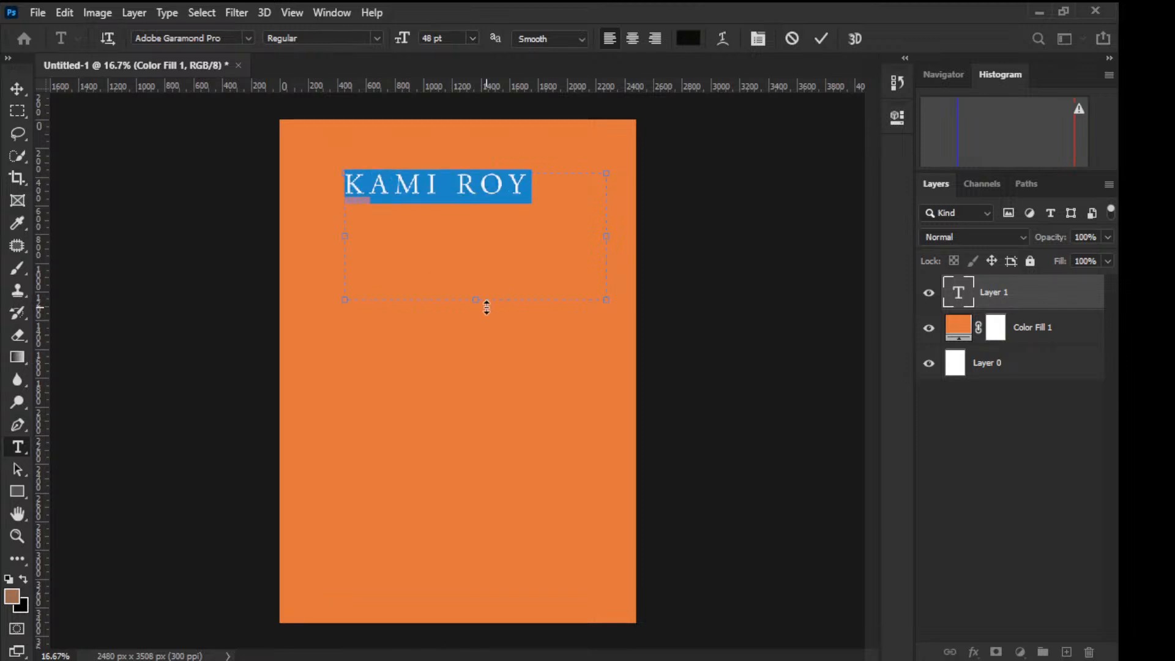
Step: Fit the text box to a single line and commit the 48 pt title as its own layer
drag(487, 306, 476, 209)
drag(609, 192, 542, 188)
click(959, 327)
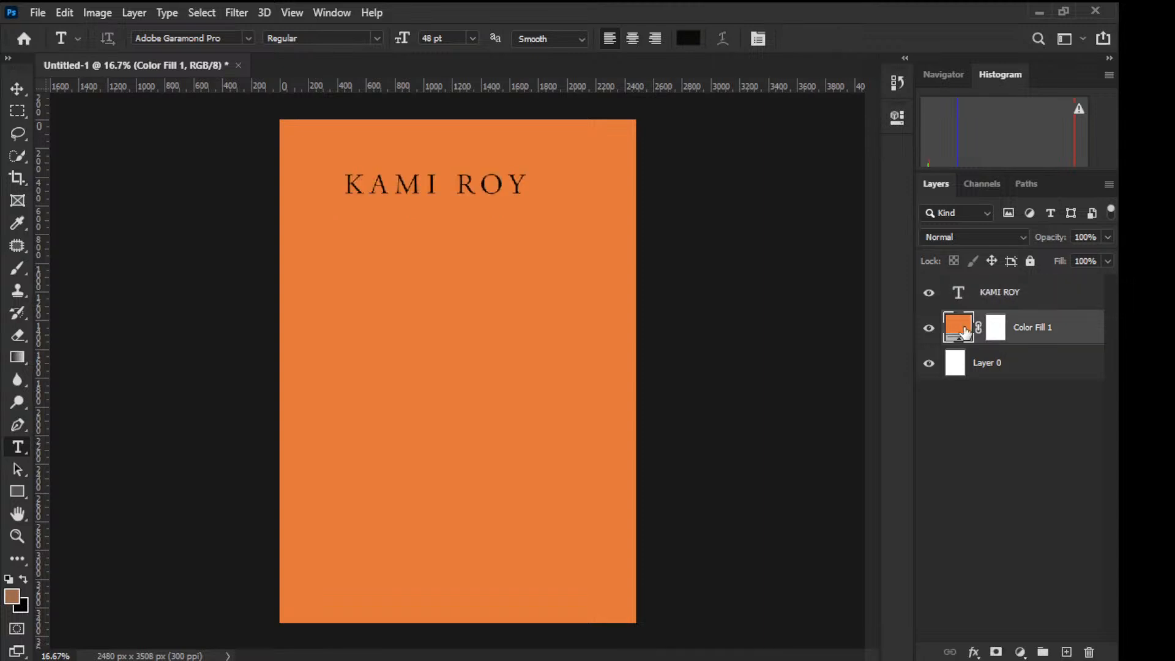
click(996, 294)
click(22, 90)
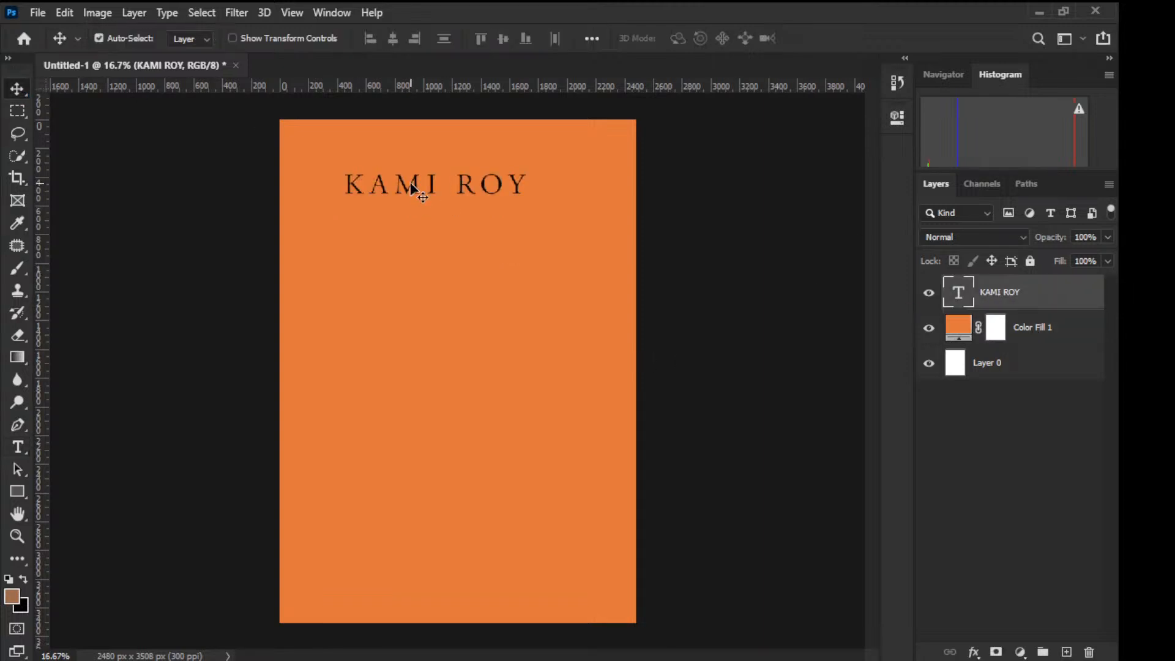
drag(411, 187, 435, 371)
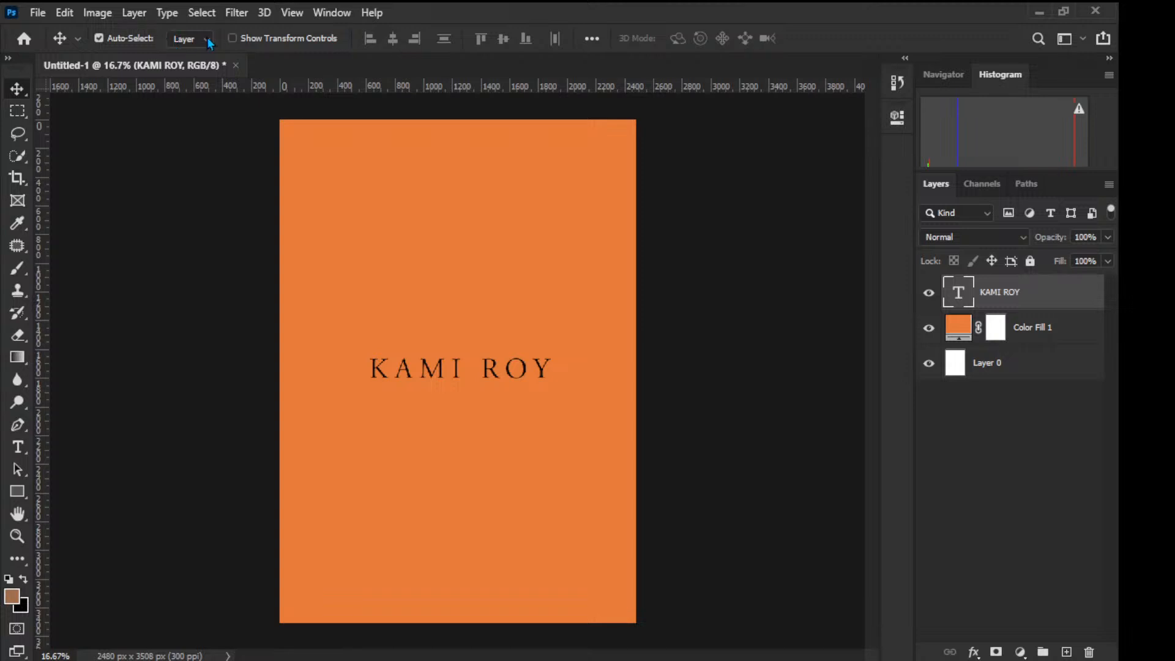
double_click(487, 375)
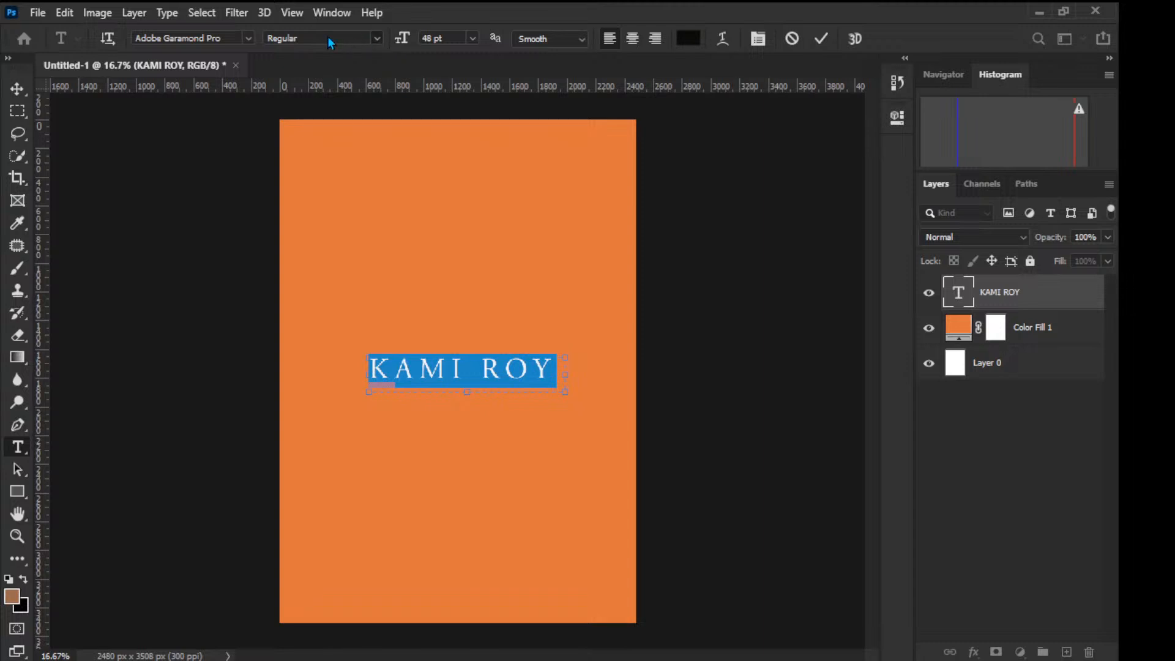
click(248, 40)
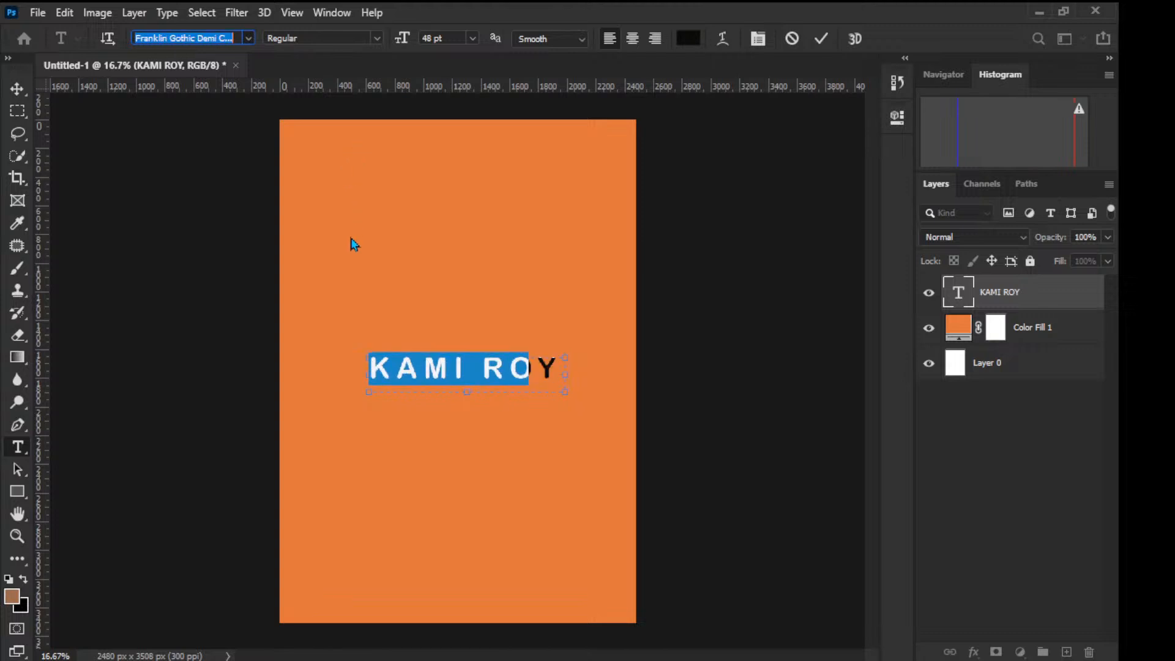
key(Return)
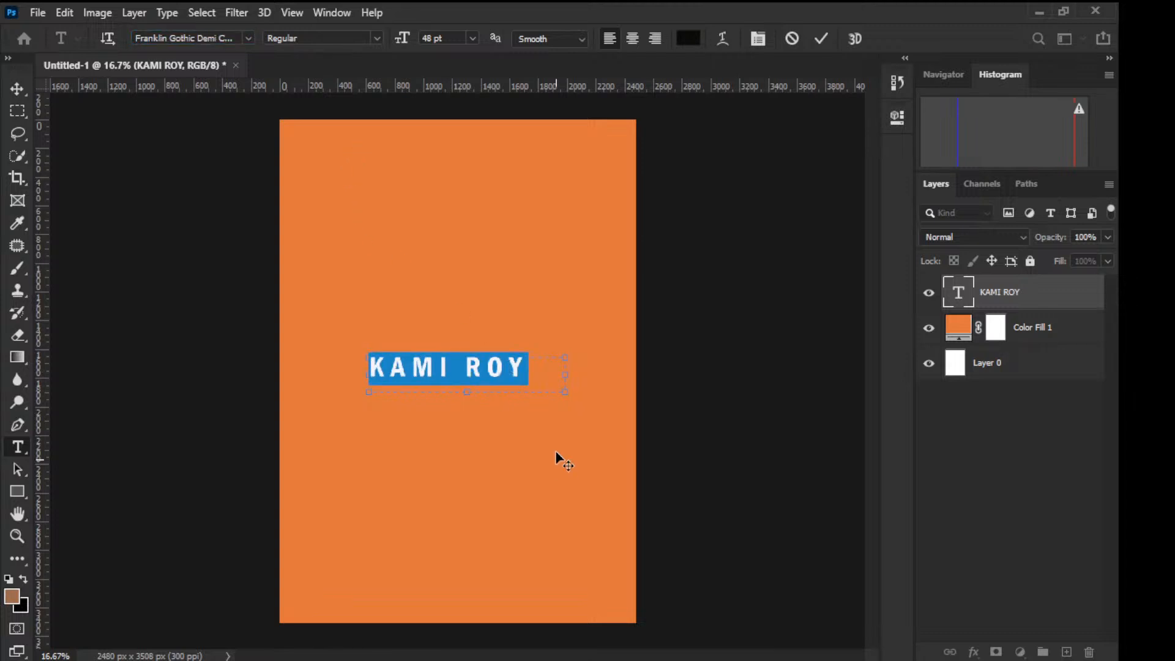
click(959, 339)
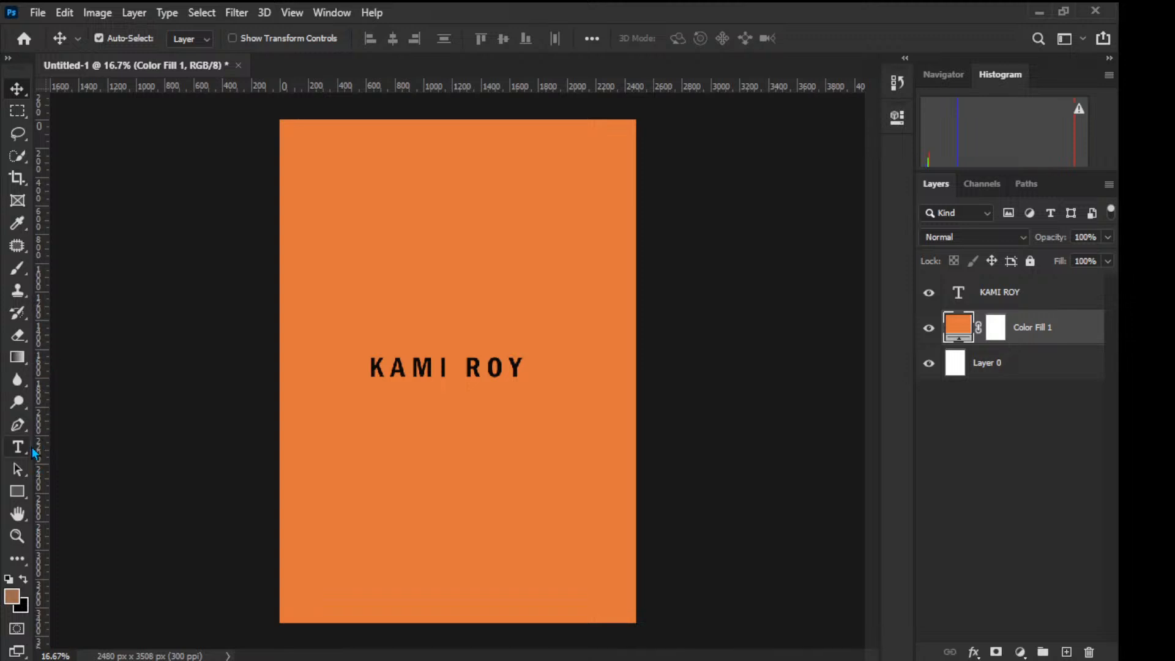
Step: Draw a rectangle in the upper-left of the page and give it a black fill
click(25, 495)
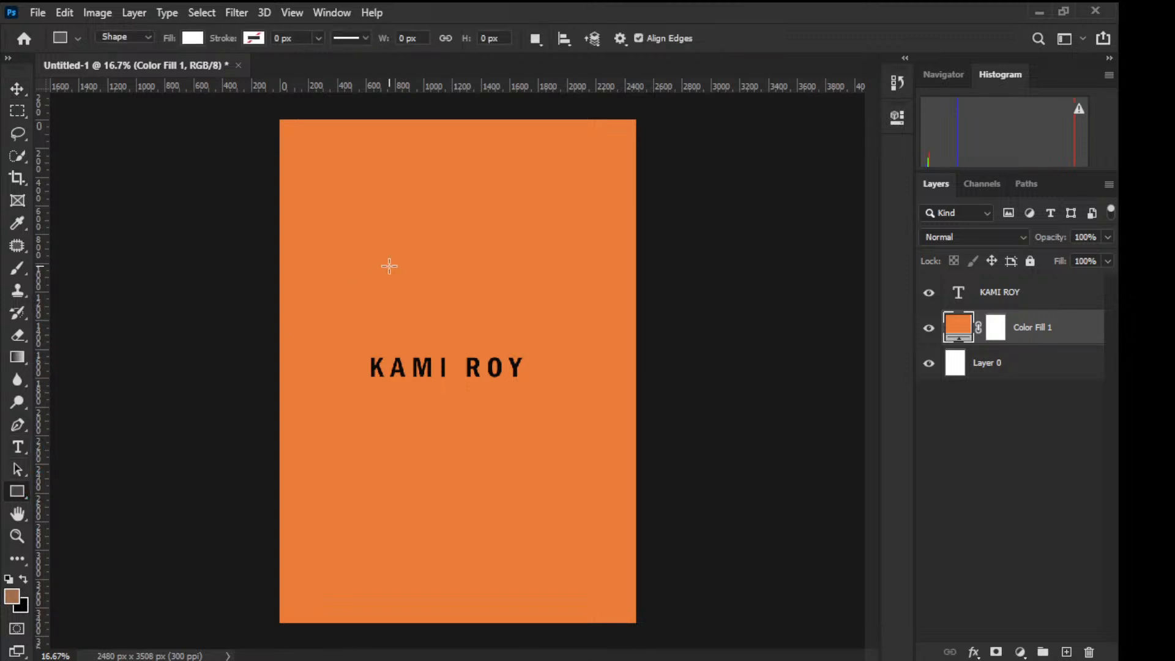
drag(349, 173, 500, 270)
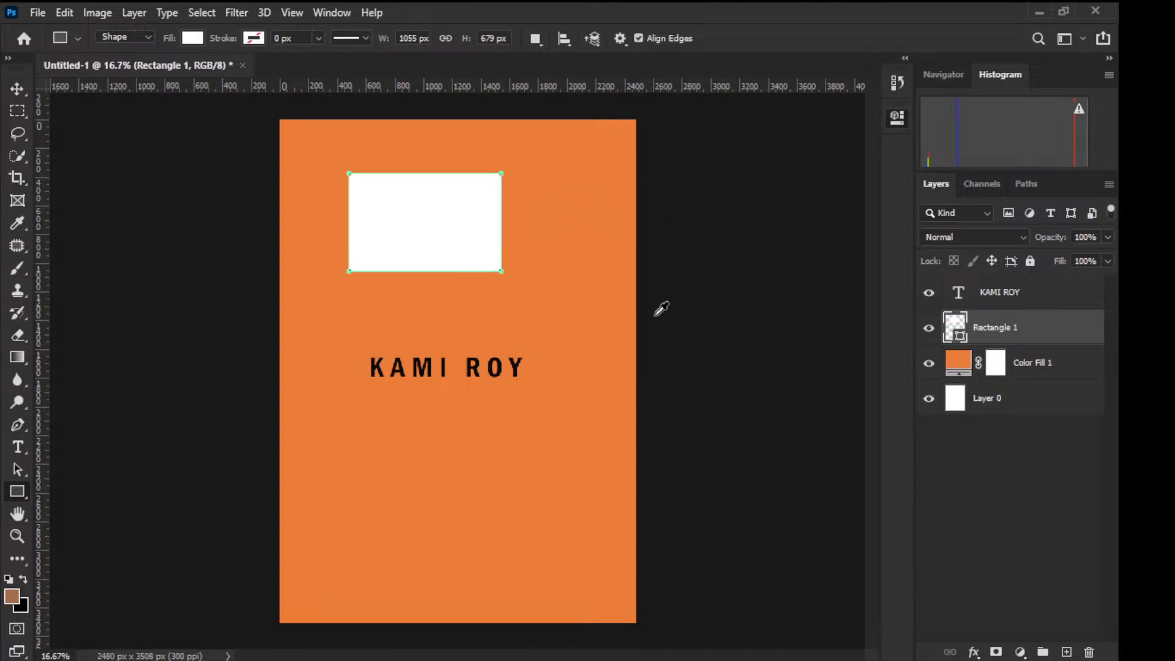
key(ctrl+BackSpace)
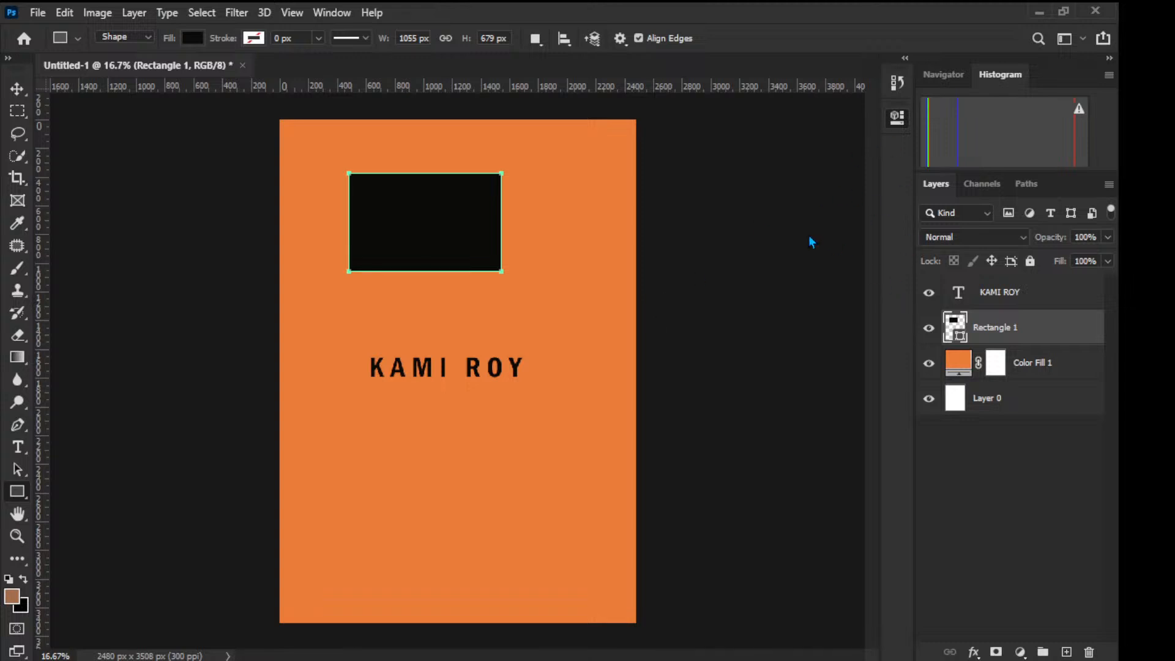
click(661, 251)
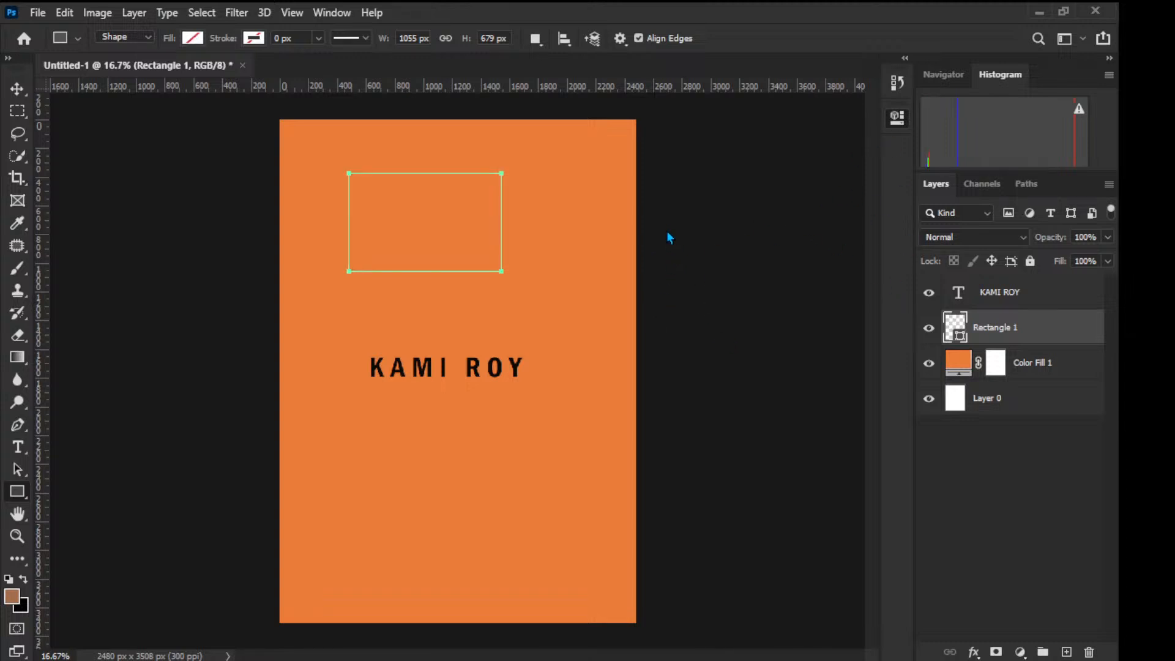
click(657, 315)
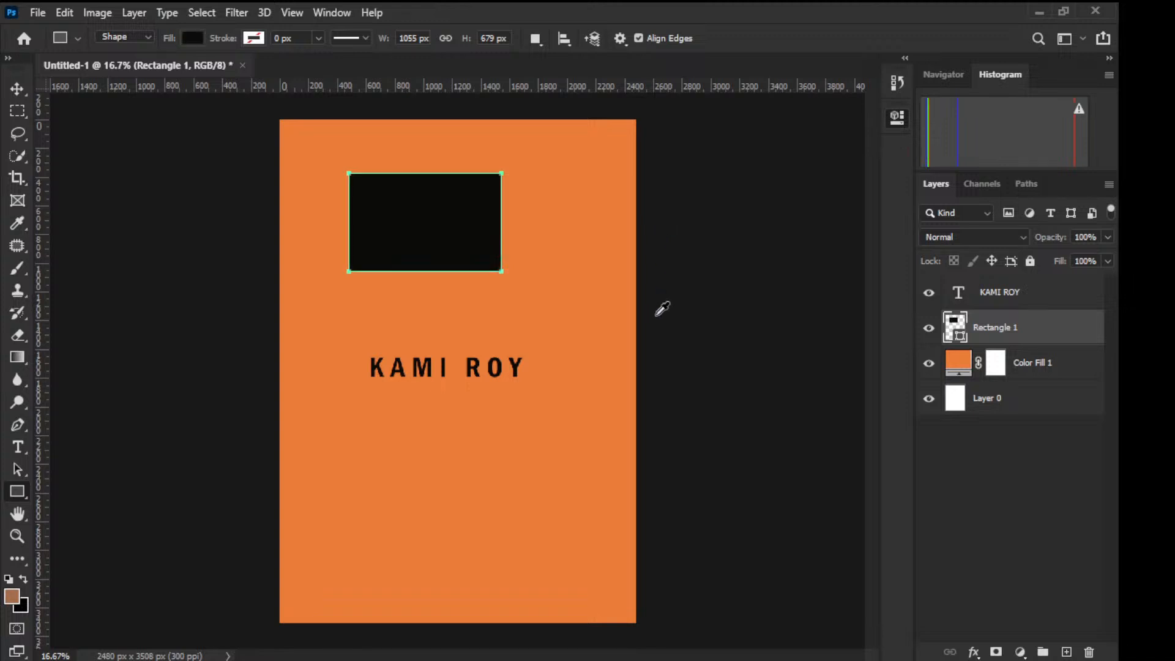
Step: Try gradient and teal outlines on the rectangle, then set the stroke width to 0 px
click(727, 264)
click(733, 310)
click(640, 438)
key(ctrl+z)
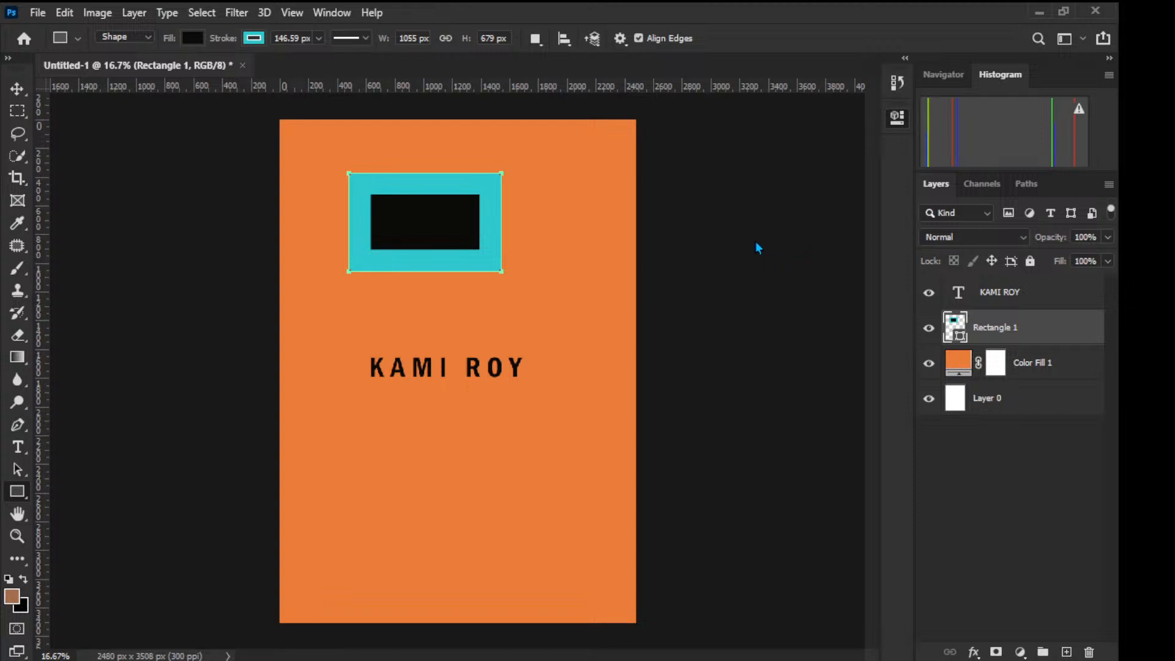
key(ctrl+shift+z)
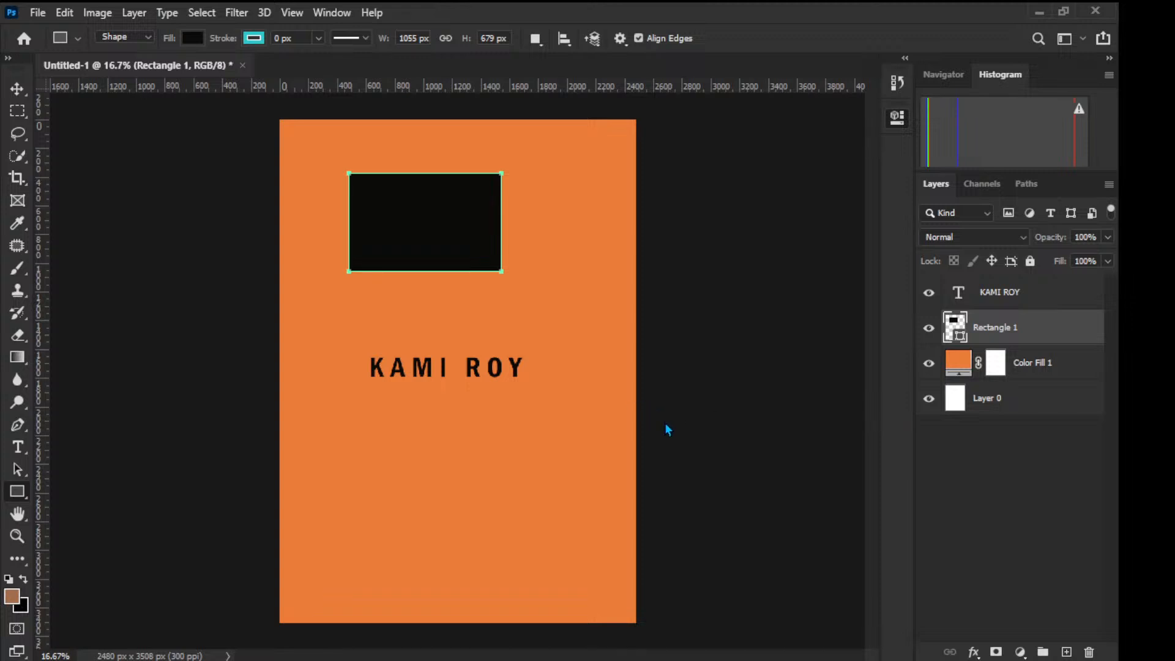
key(i)
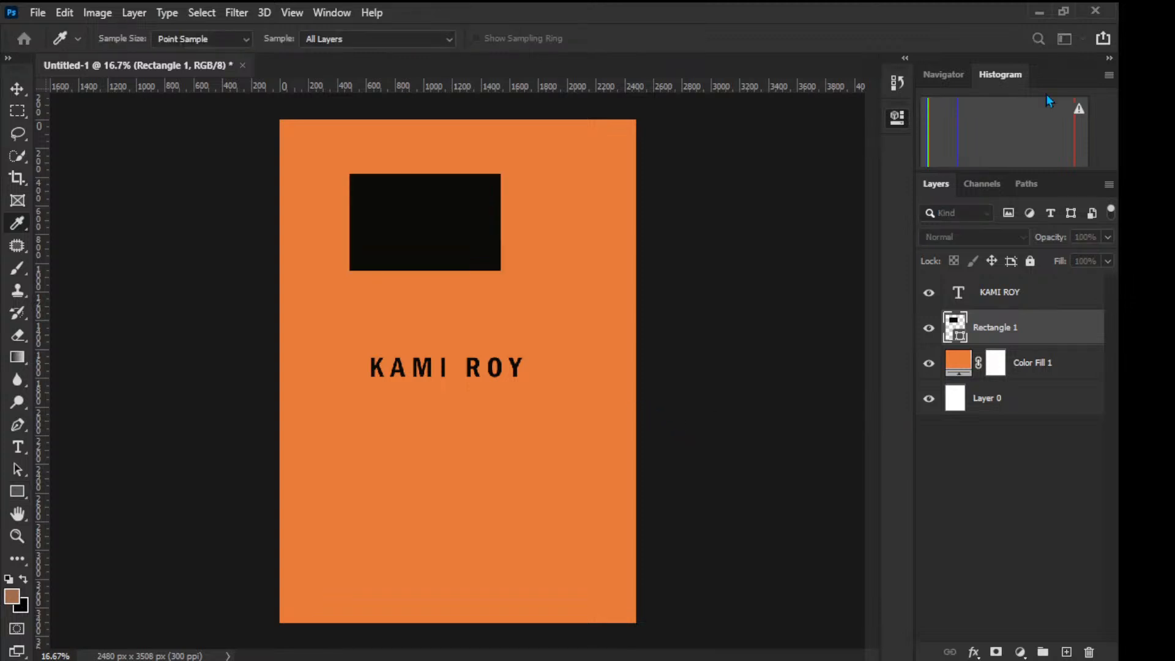
key(u)
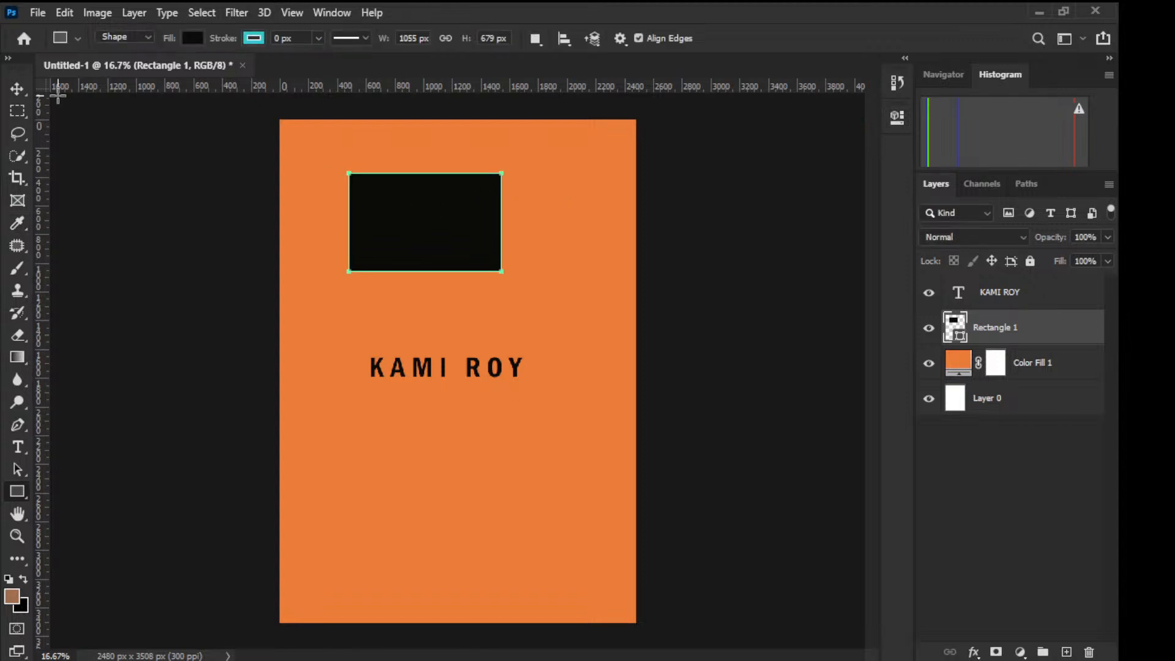
click(17, 88)
drag(396, 233, 423, 507)
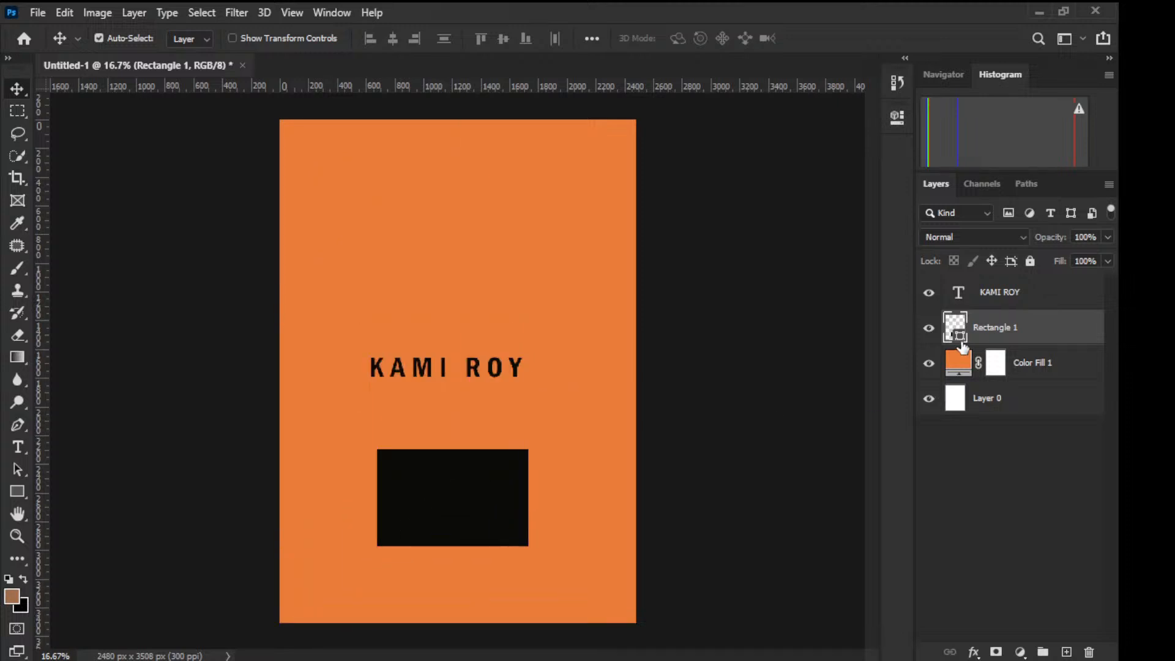
Step: Reorder the layers, sending Rectangle 1 to the bottom of the stack beneath Layer 0
drag(956, 330, 958, 280)
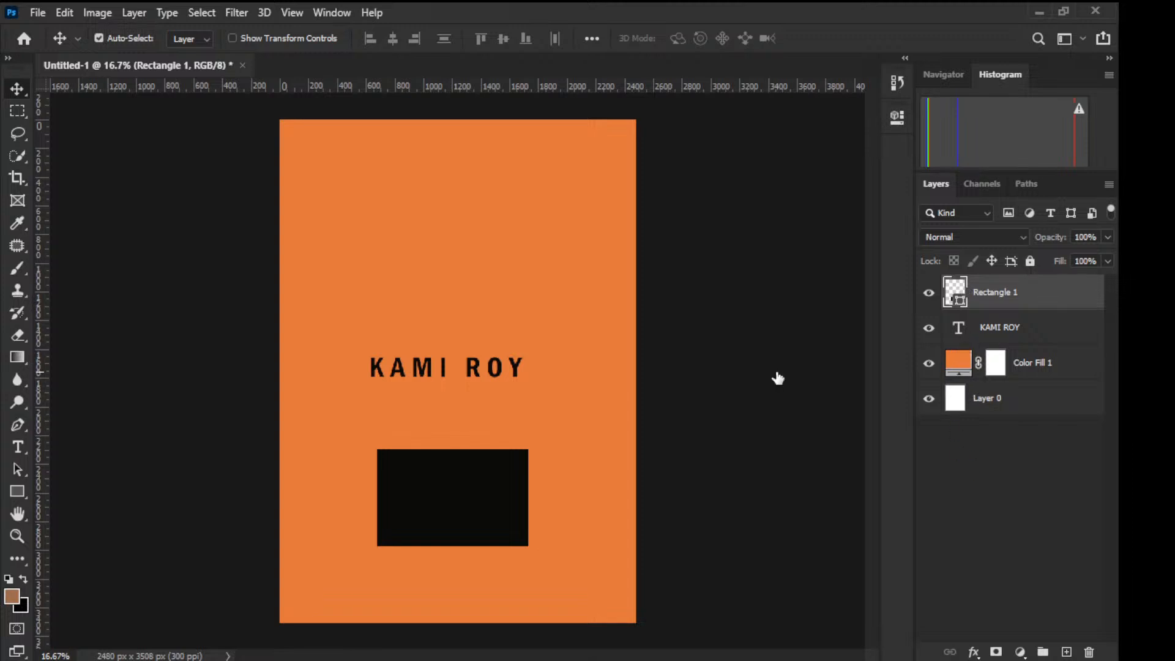
key(alt+bracketleft)
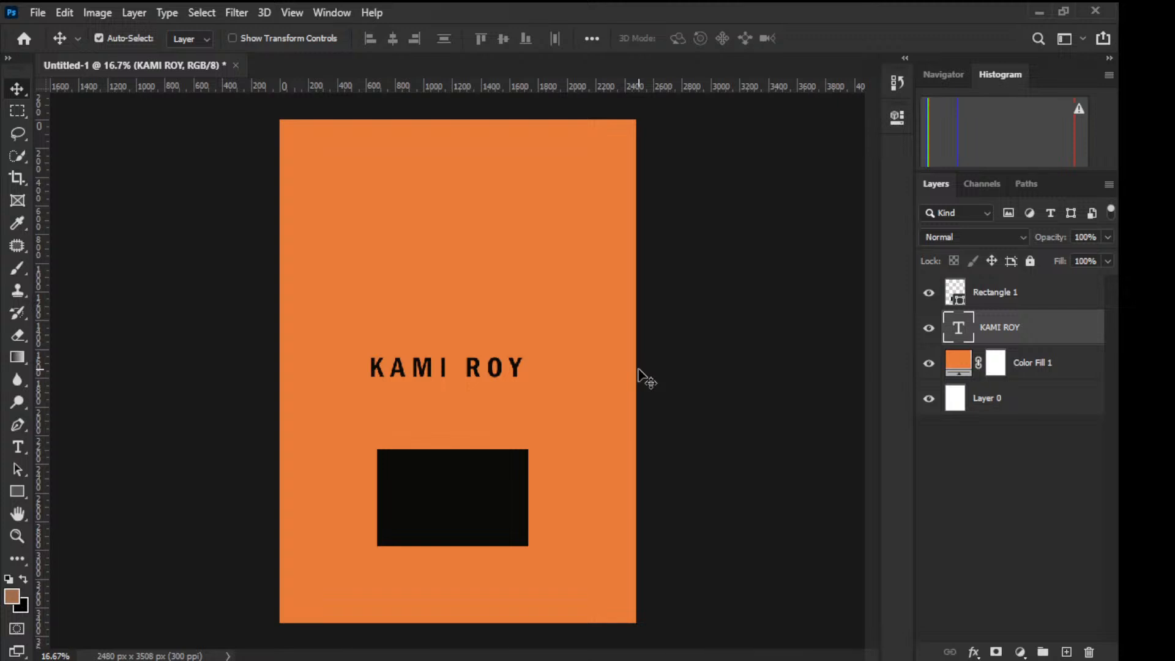
click(988, 293)
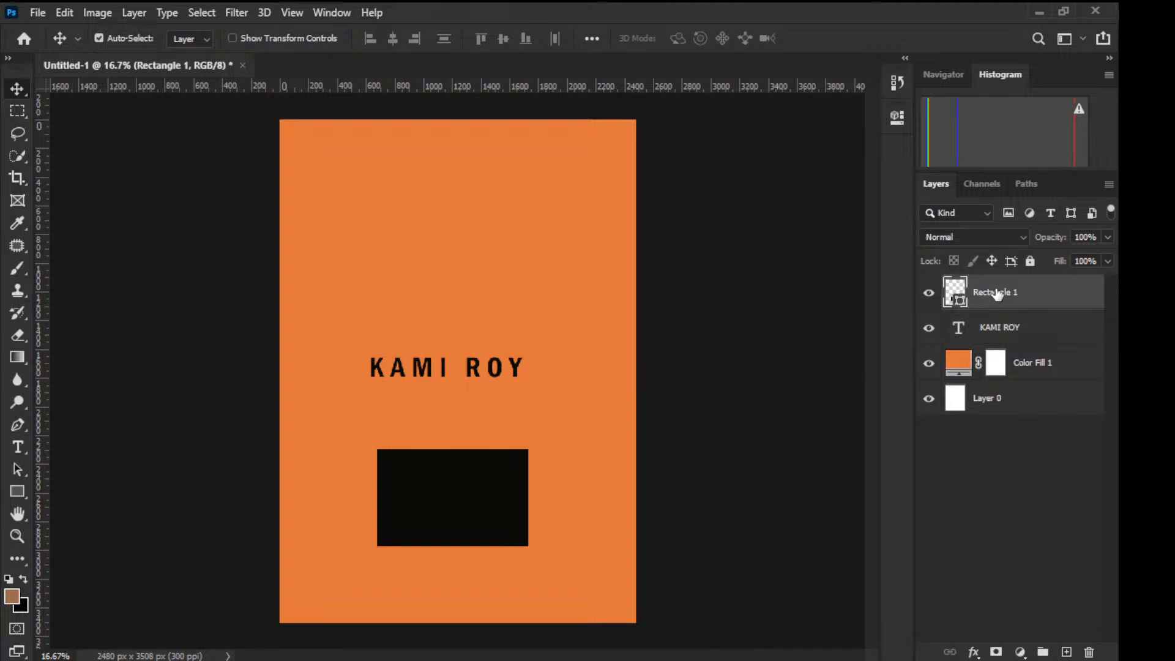
drag(1002, 294, 1004, 445)
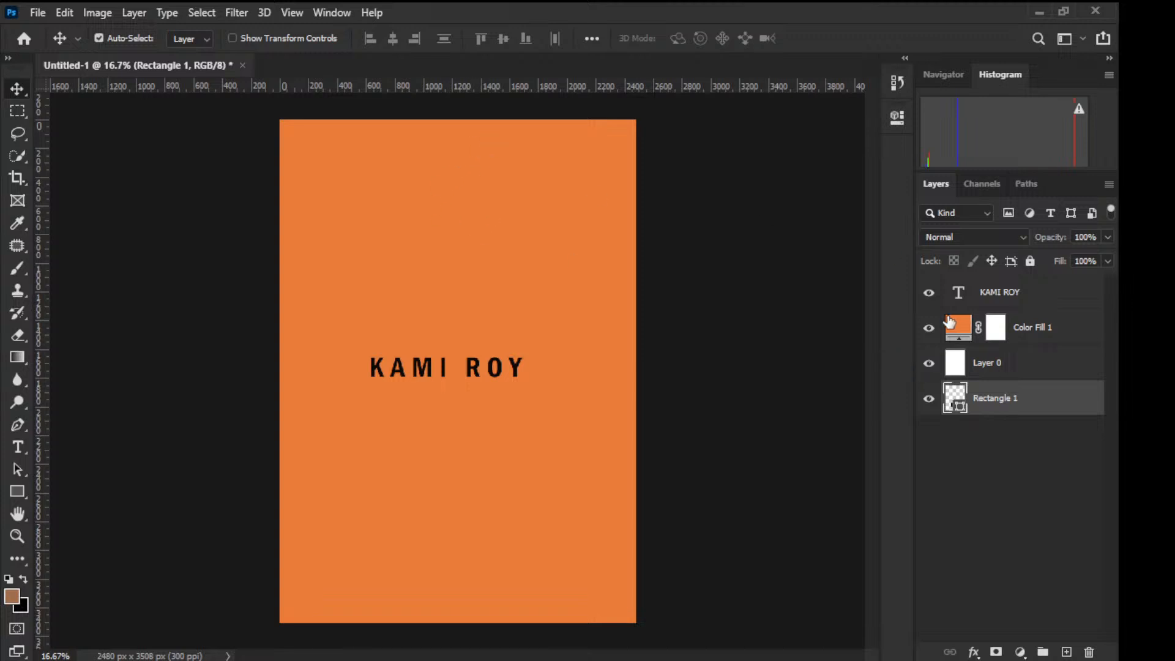
click(449, 256)
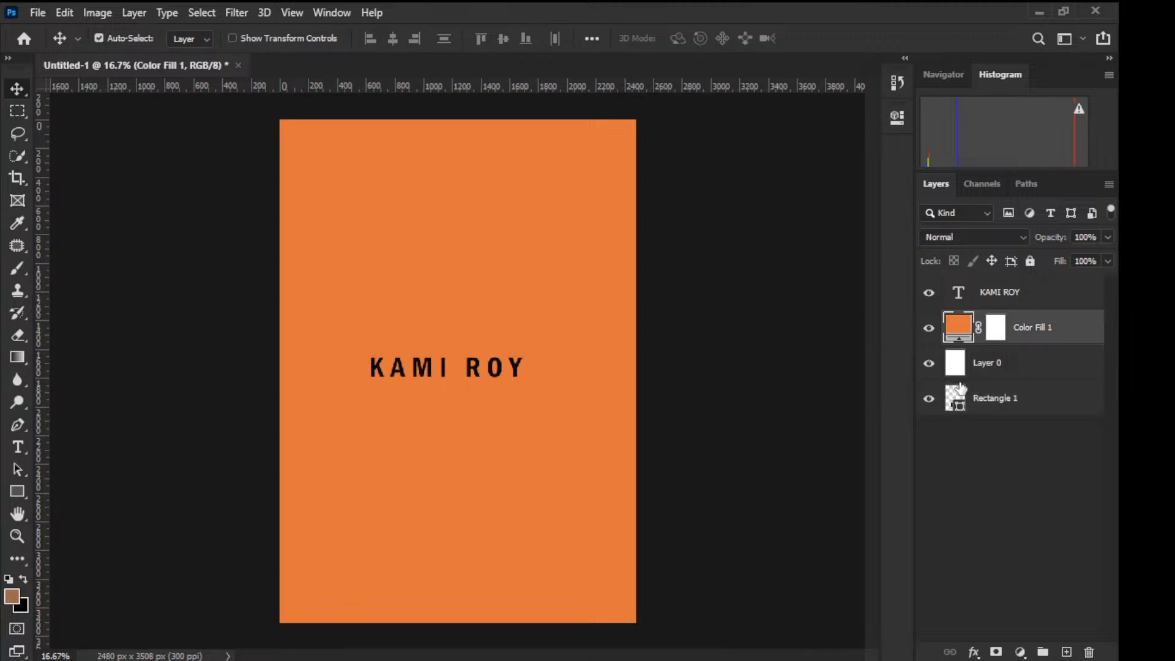
drag(998, 292, 993, 453)
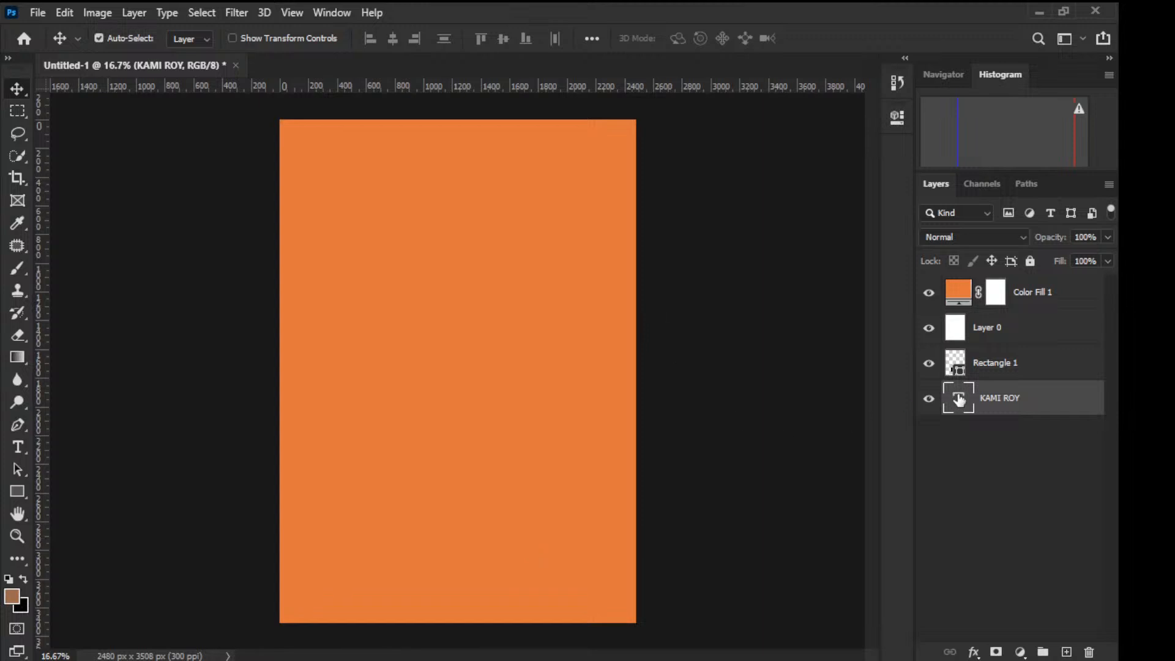
drag(961, 300, 962, 353)
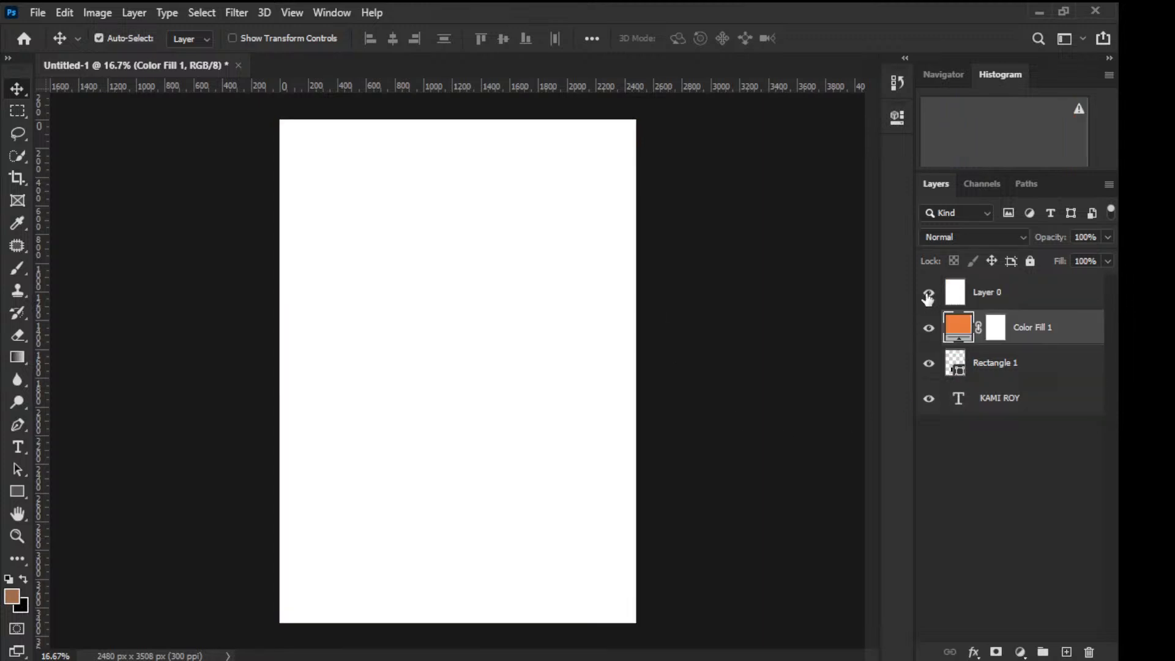
Step: Check the page without the white Layer 0, then delete Layer 0
click(929, 292)
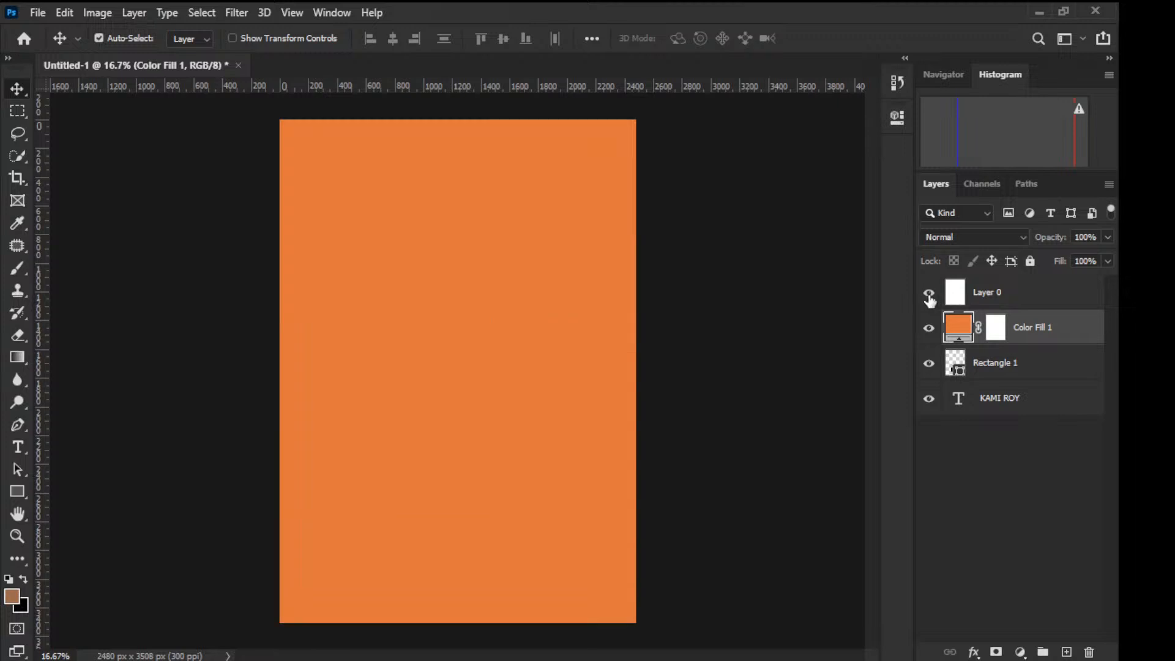
click(928, 294)
click(962, 296)
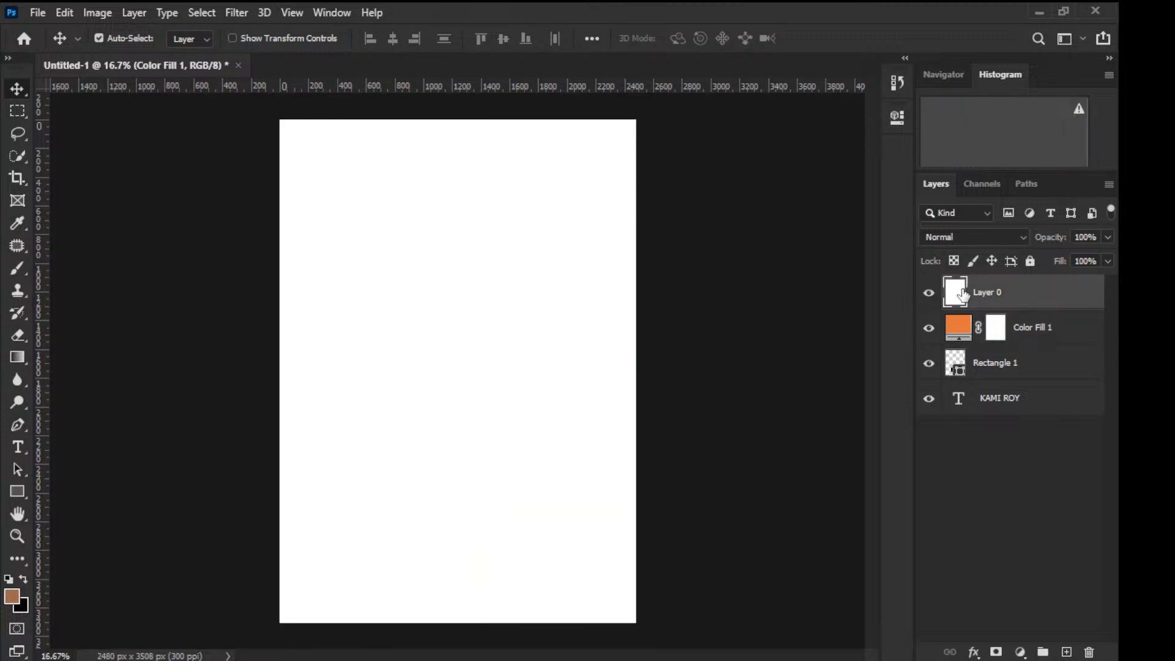
click(928, 292)
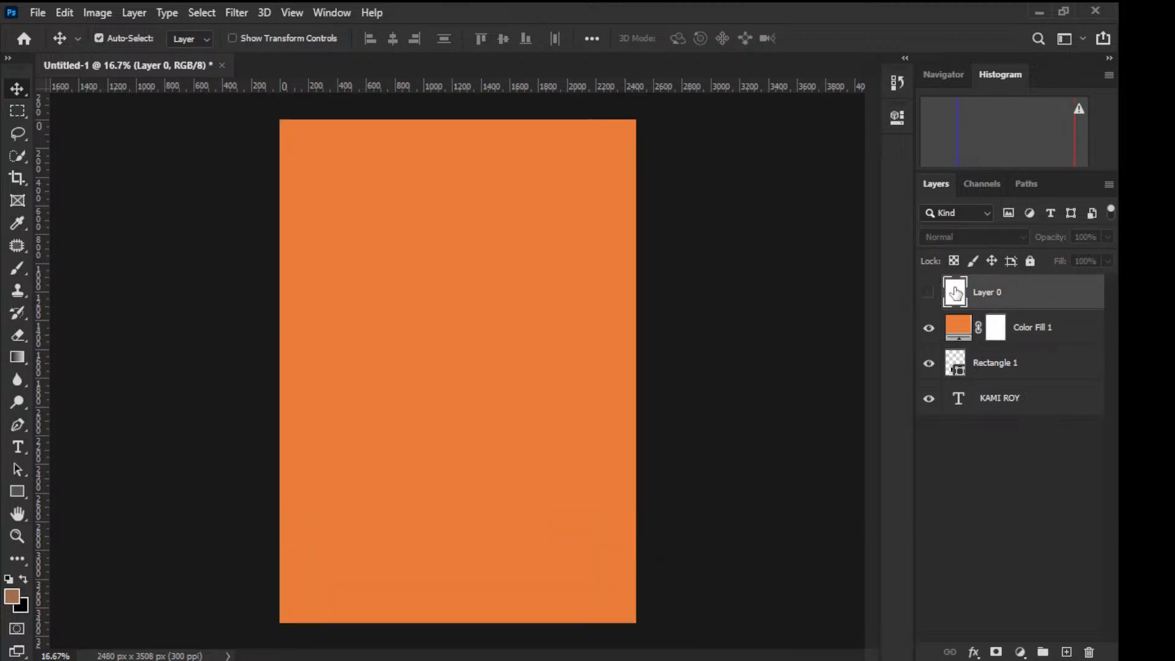
key(Delete)
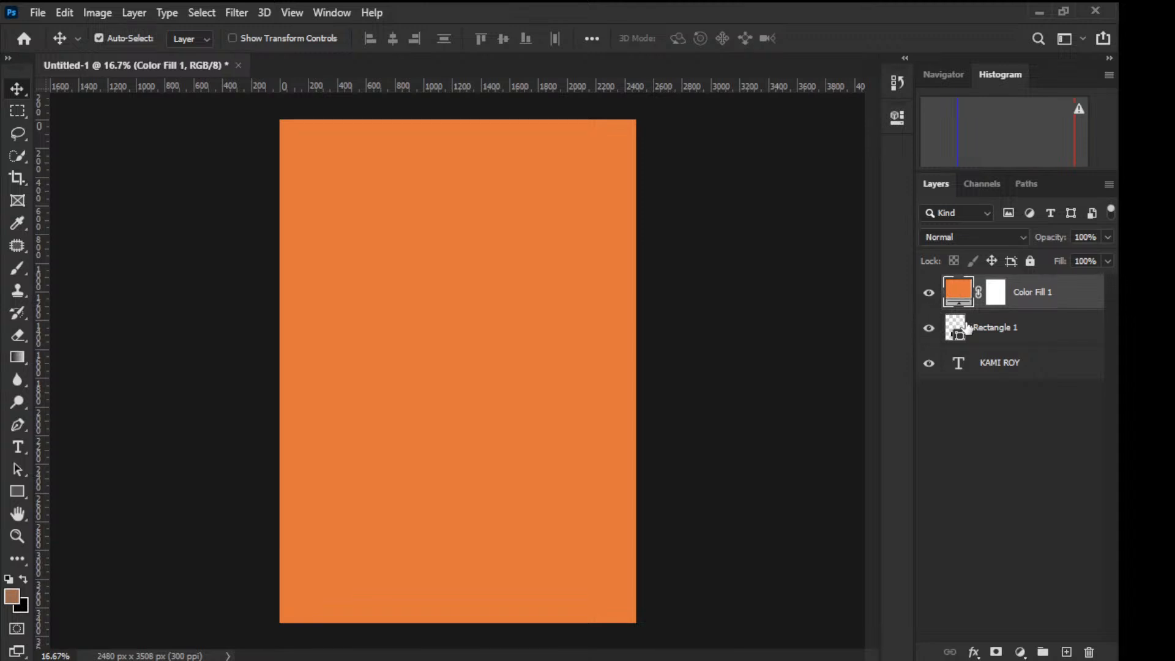
click(930, 294)
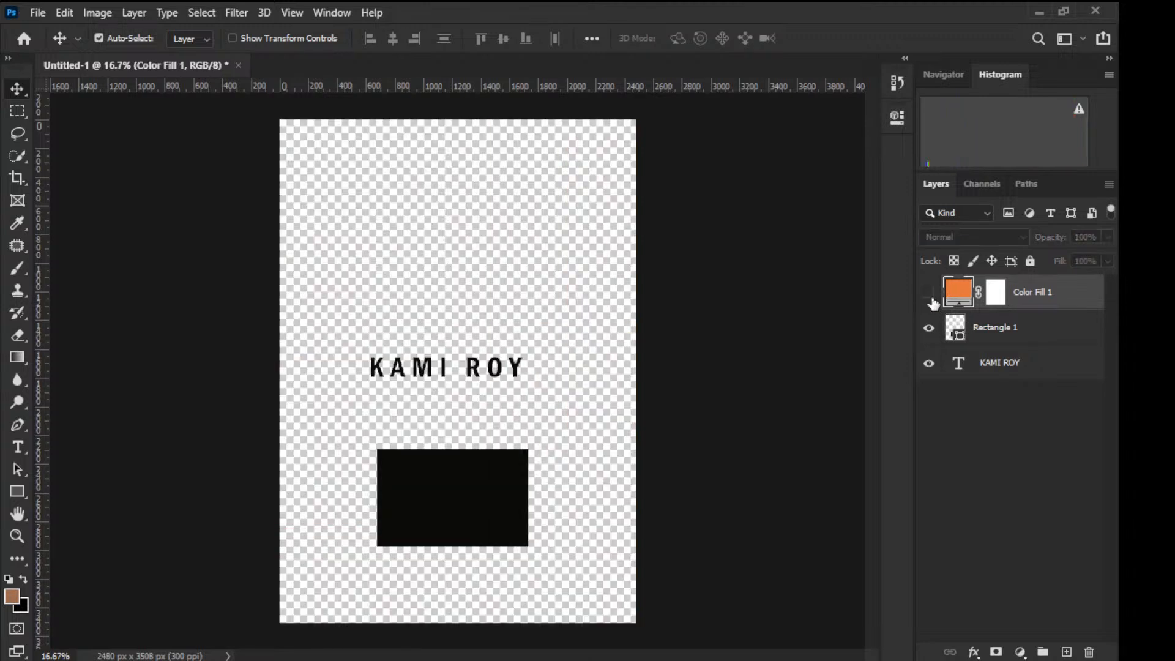
click(929, 293)
click(930, 294)
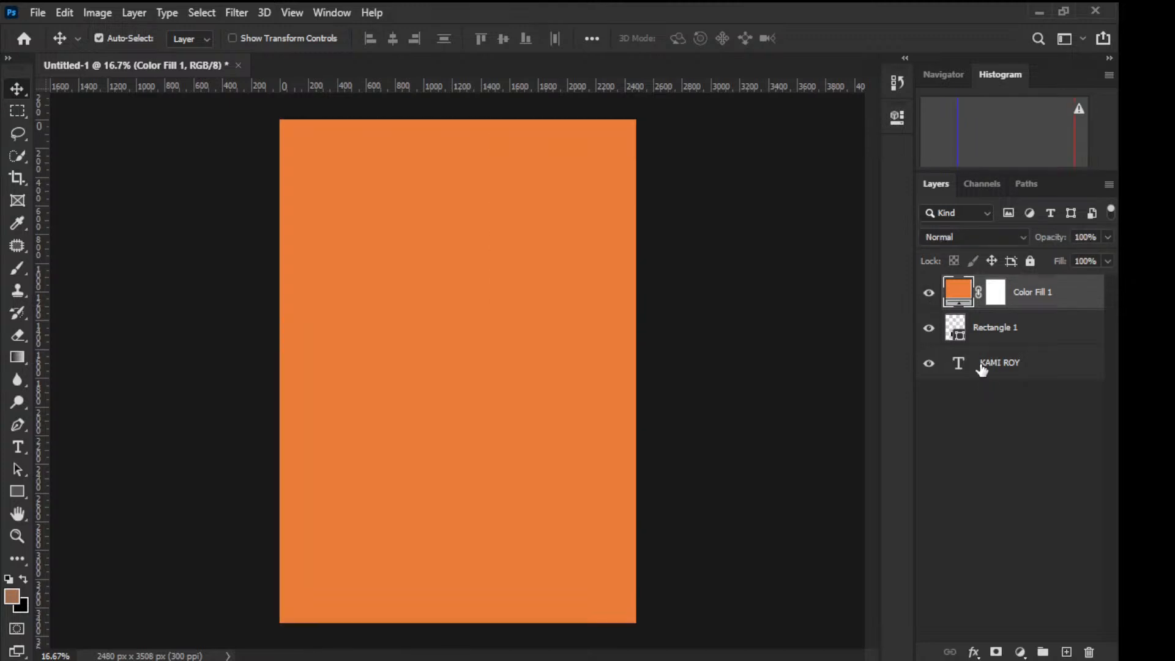
drag(982, 367, 978, 283)
mouse_move(980, 285)
mouse_down()
mouse_move(968, 339)
mouse_move(958, 265)
mouse_move(961, 291)
mouse_up()
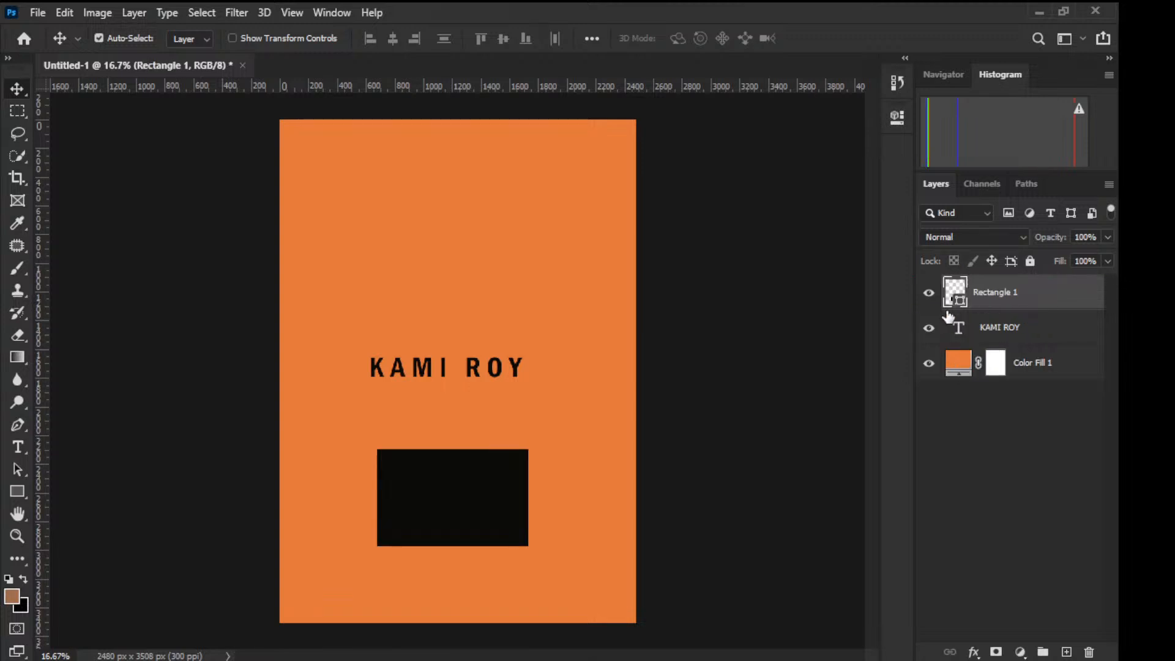
drag(420, 506, 496, 373)
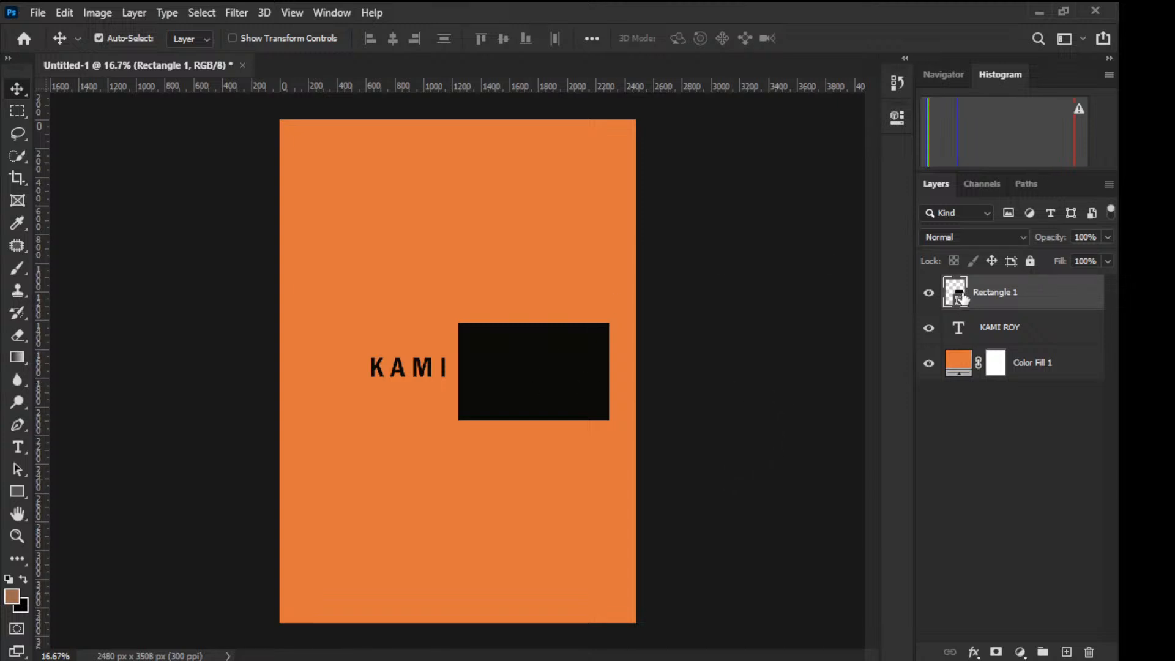
drag(538, 376, 470, 494)
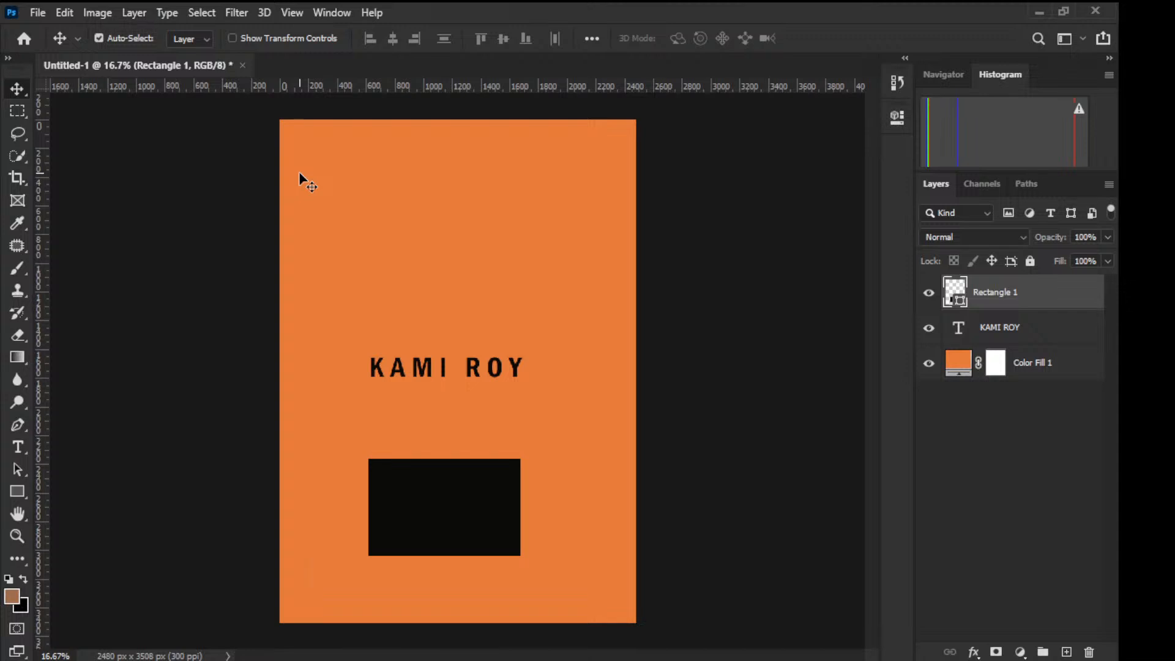
click(22, 110)
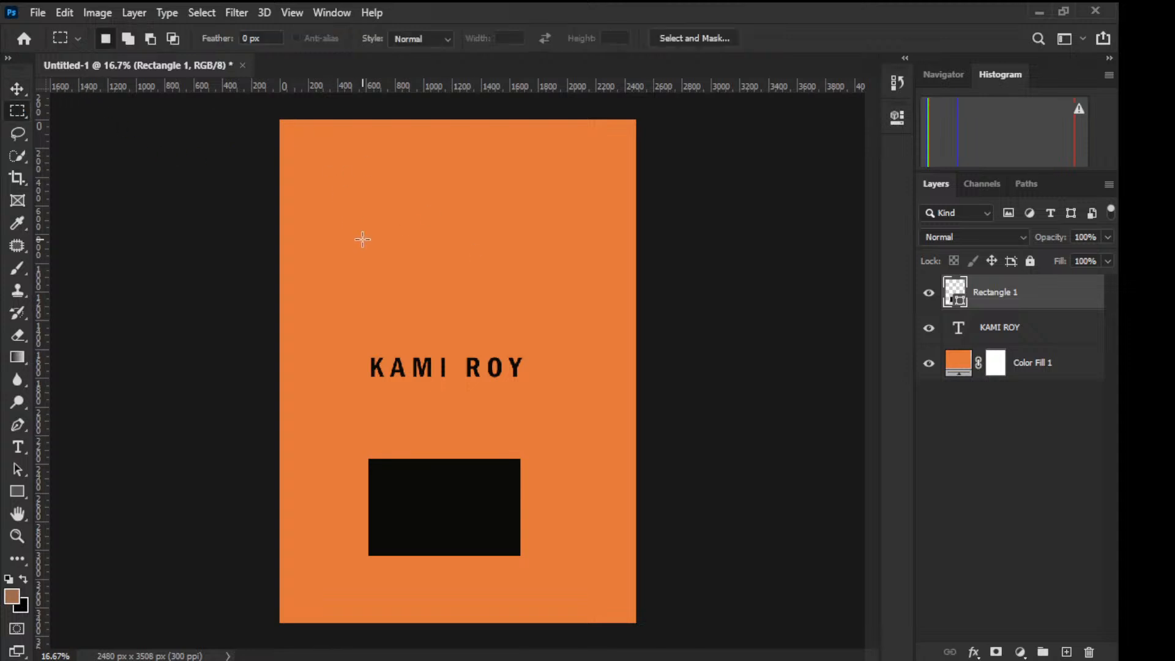
drag(326, 300, 456, 406)
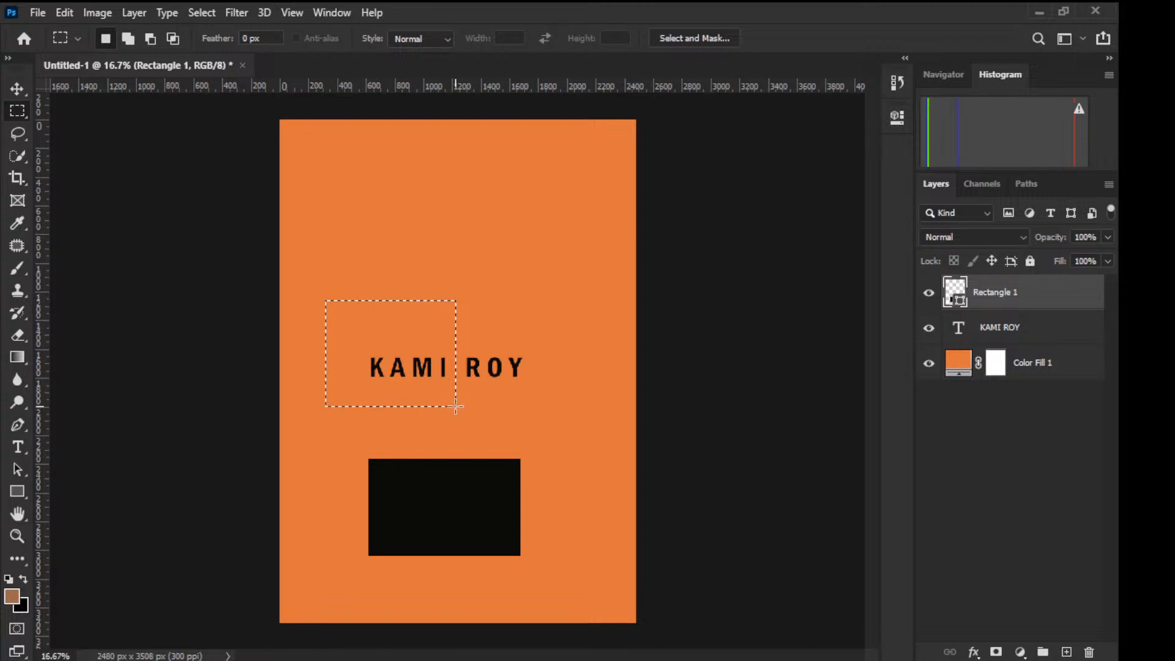
click(1000, 337)
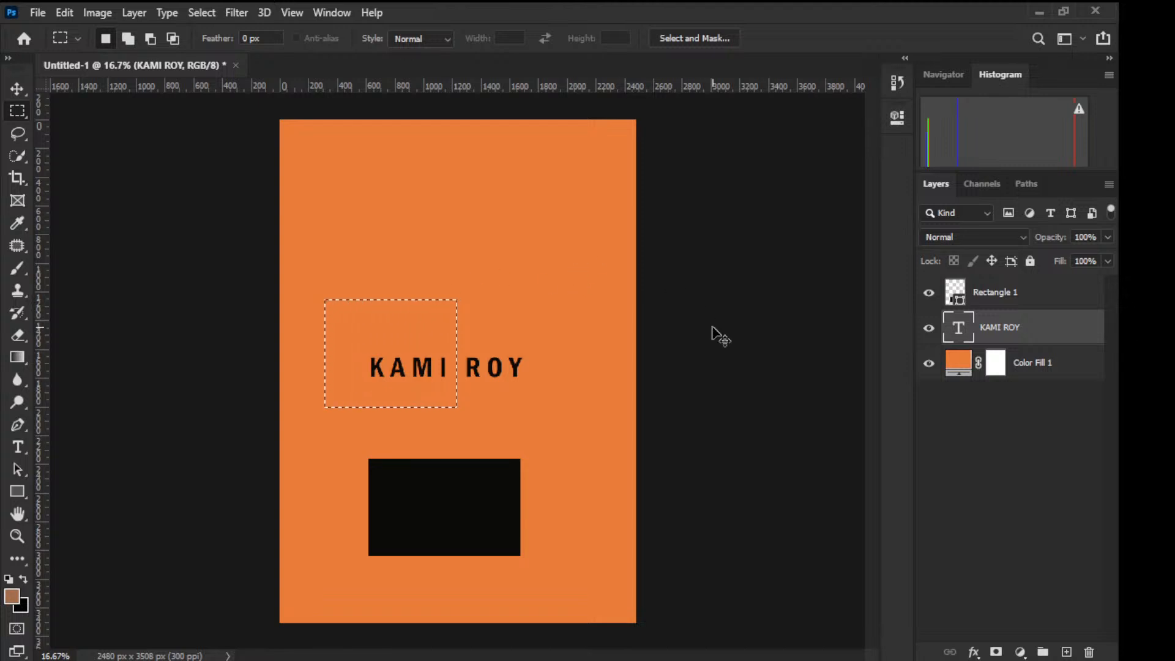
key(ctrl+j)
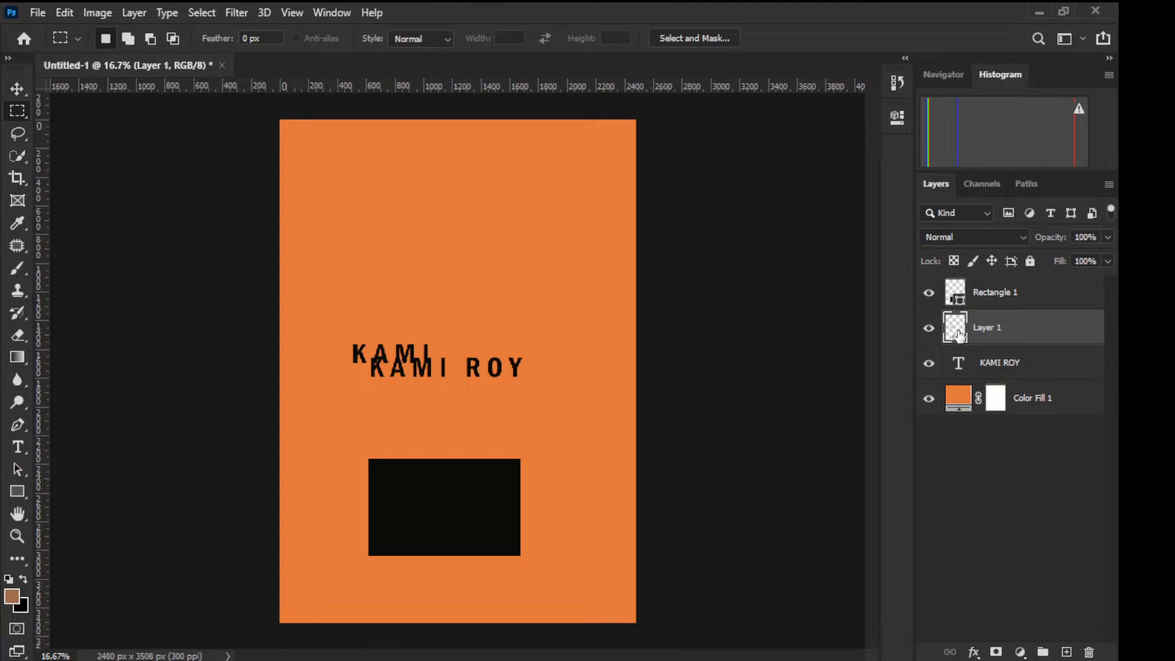
Step: Move the KAMI copy on Layer 1 up near the top of the poster
key(v)
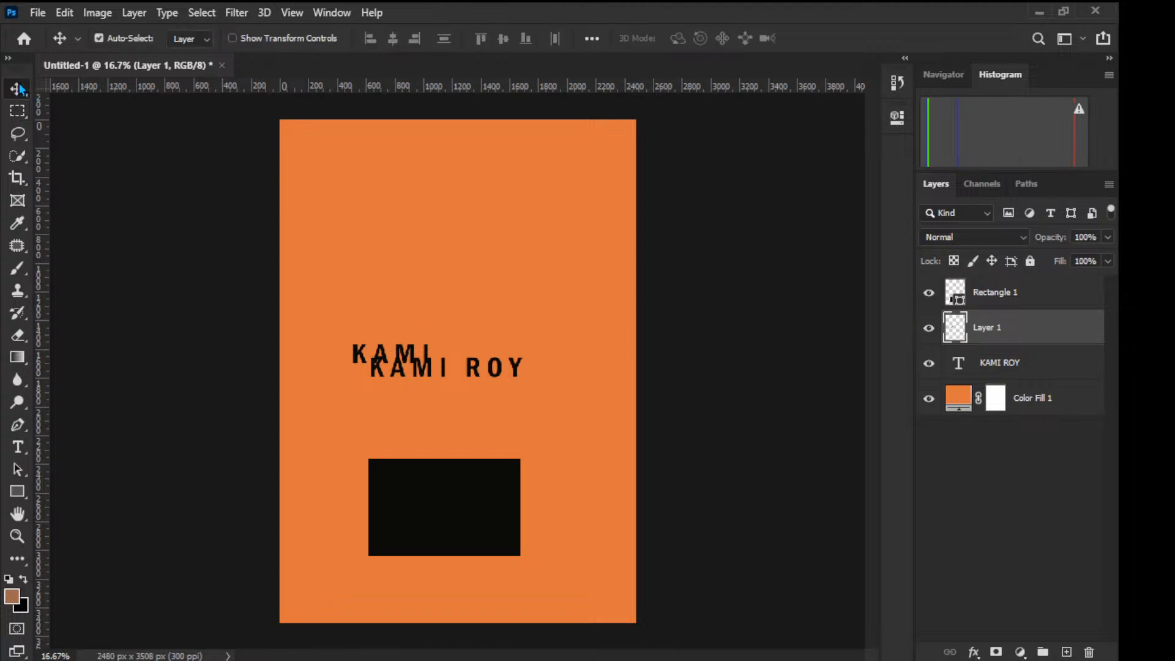
click(407, 353)
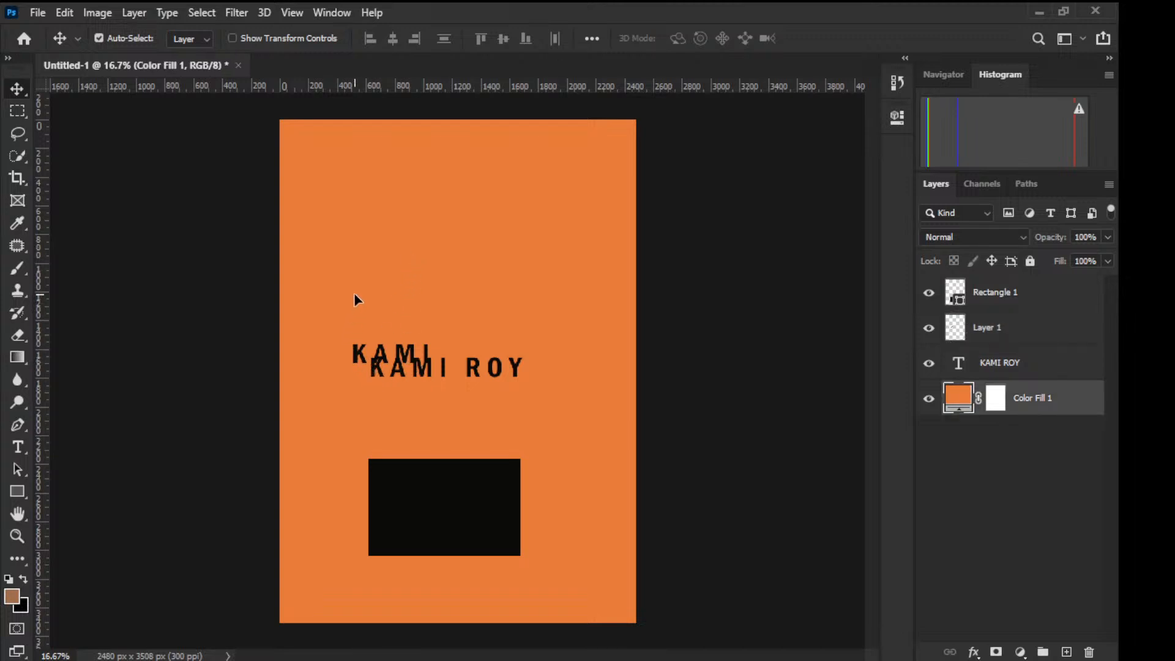
click(997, 331)
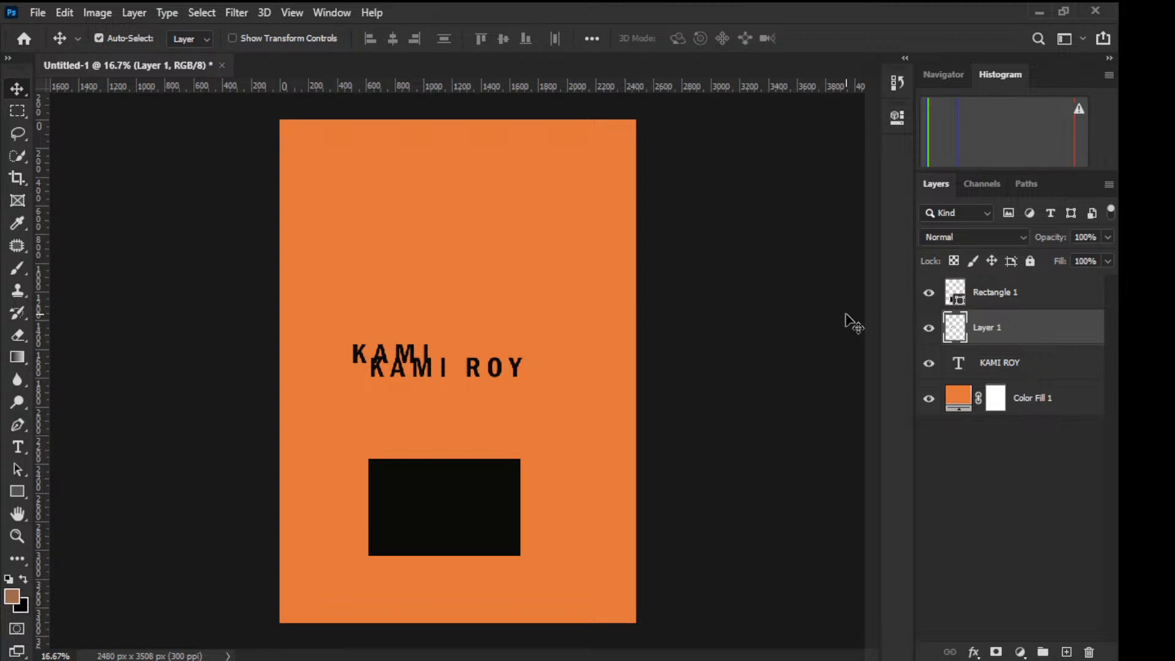
drag(398, 350, 420, 221)
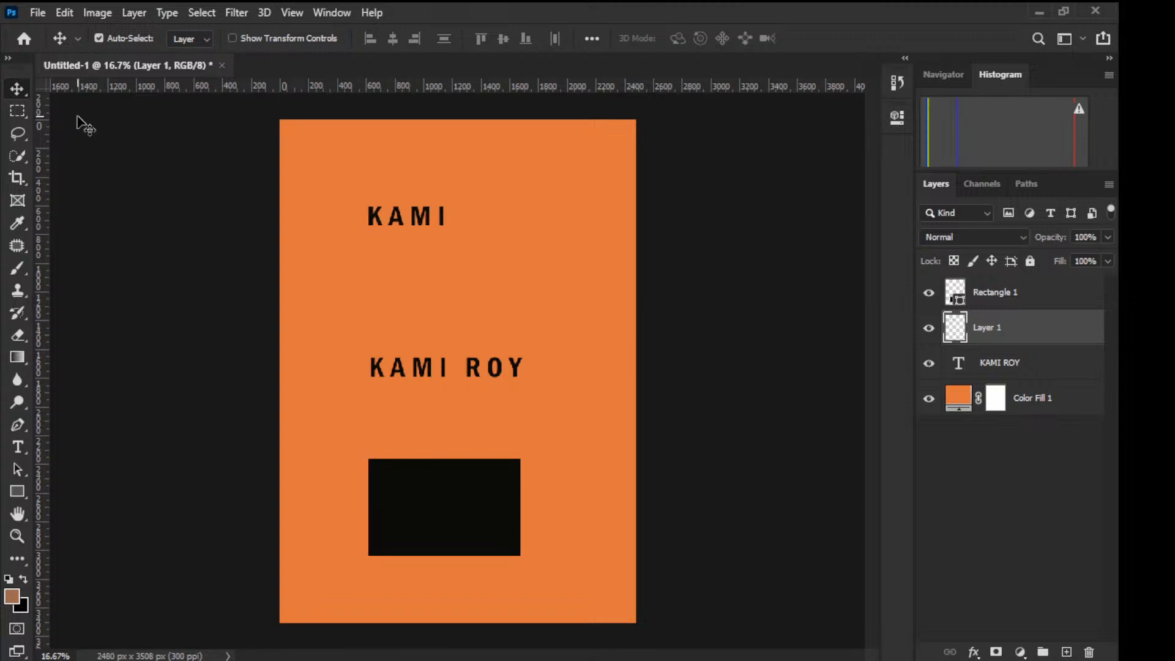
click(17, 111)
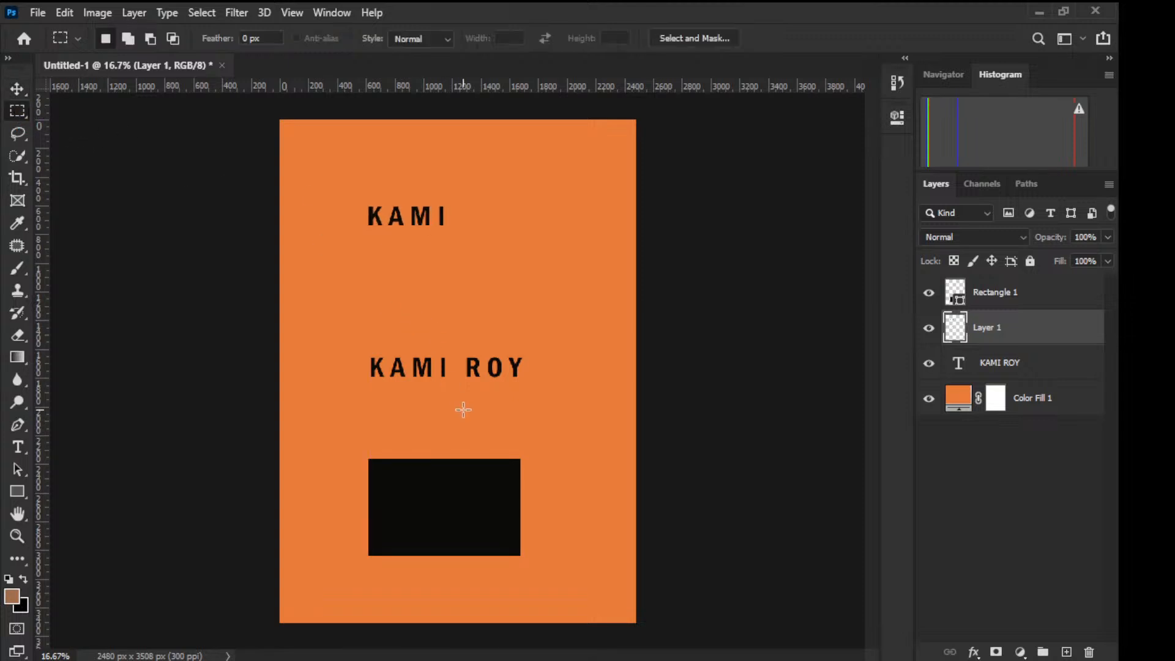
drag(458, 337, 539, 393)
click(992, 366)
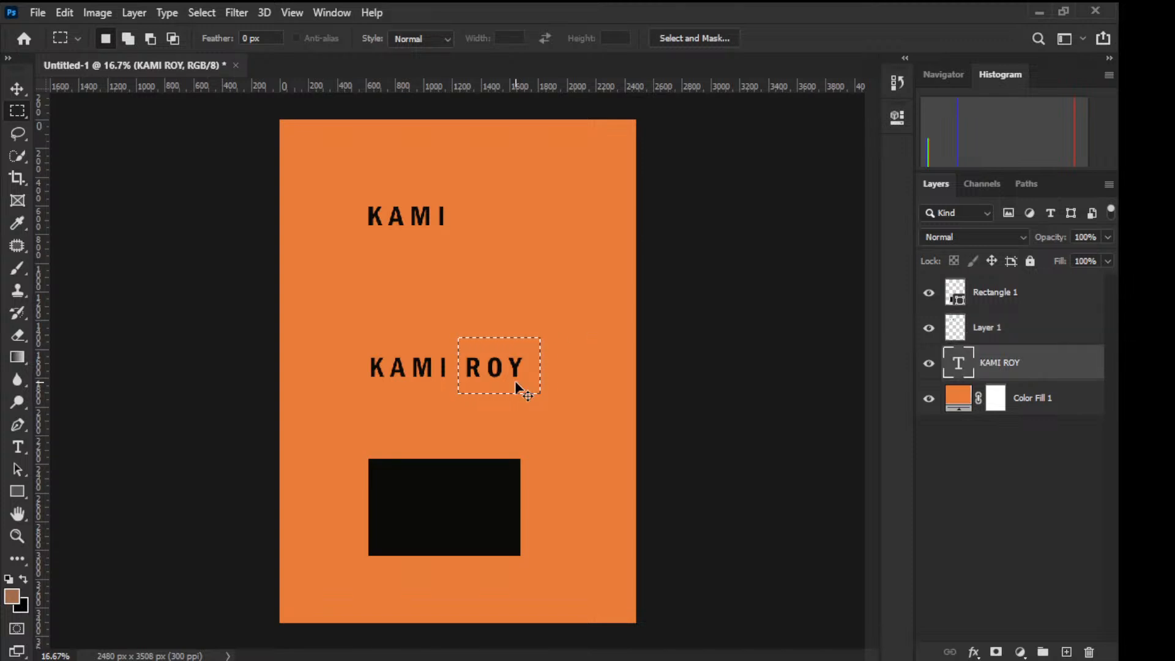
key(ctrl+j)
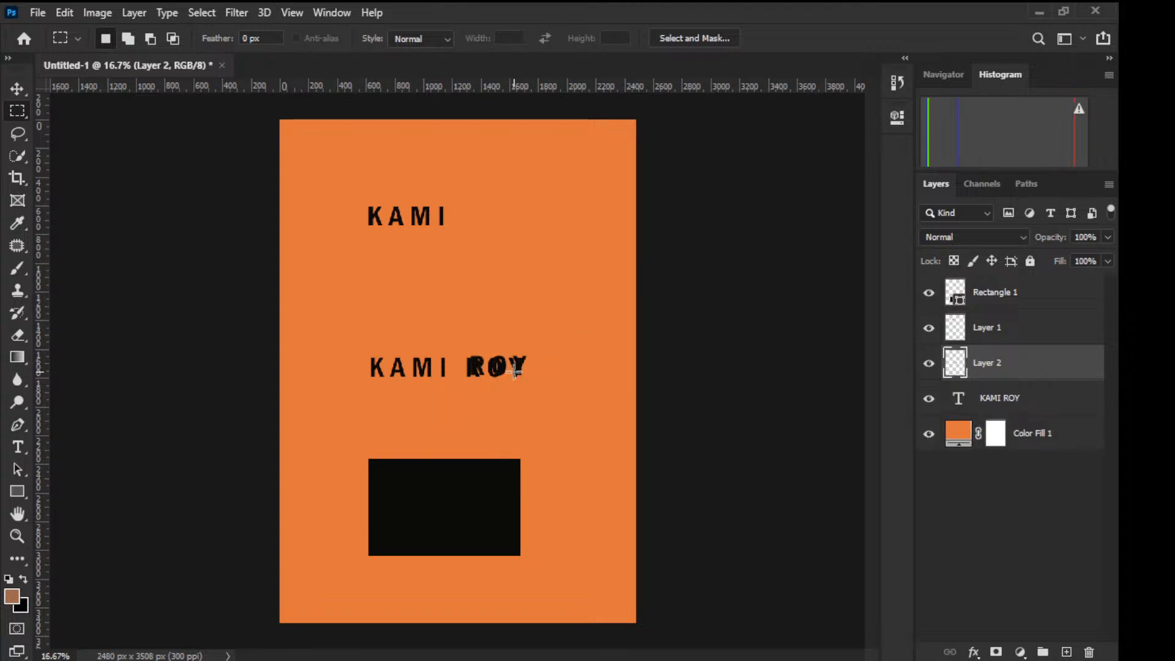
key(v)
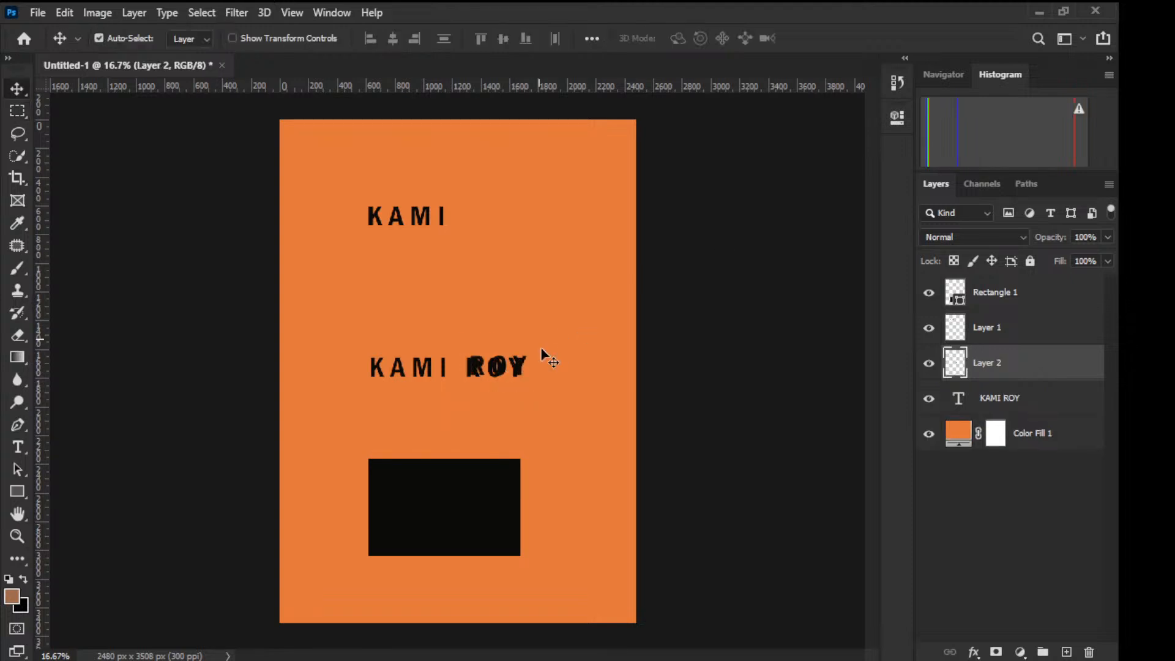
drag(493, 374, 578, 225)
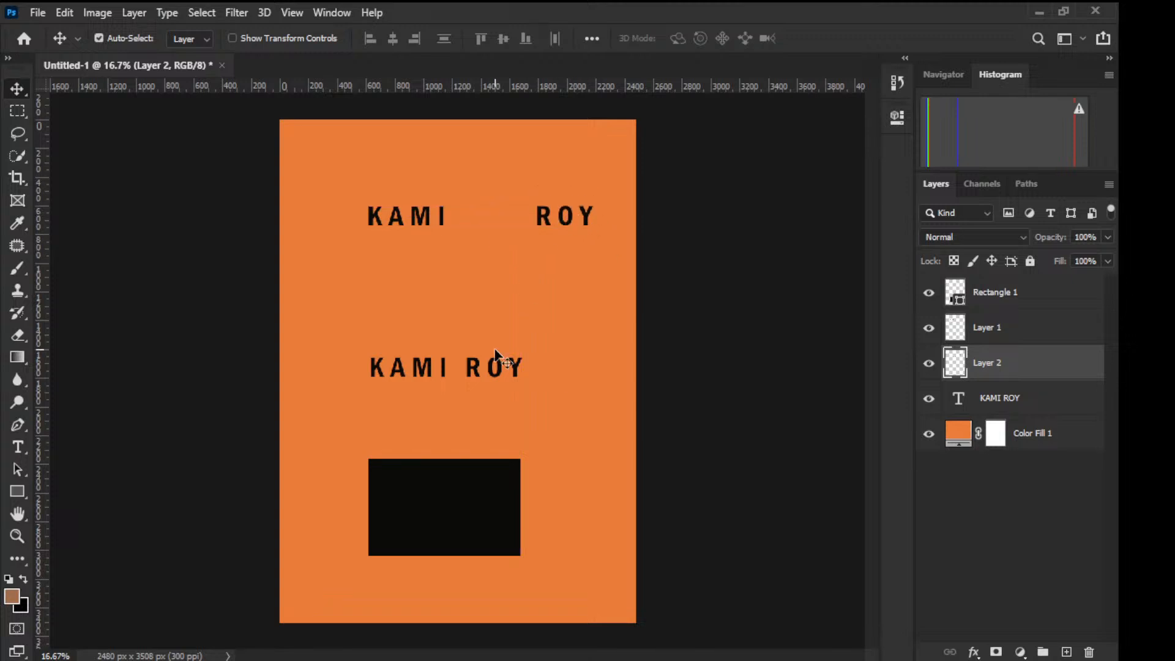
drag(487, 374, 503, 346)
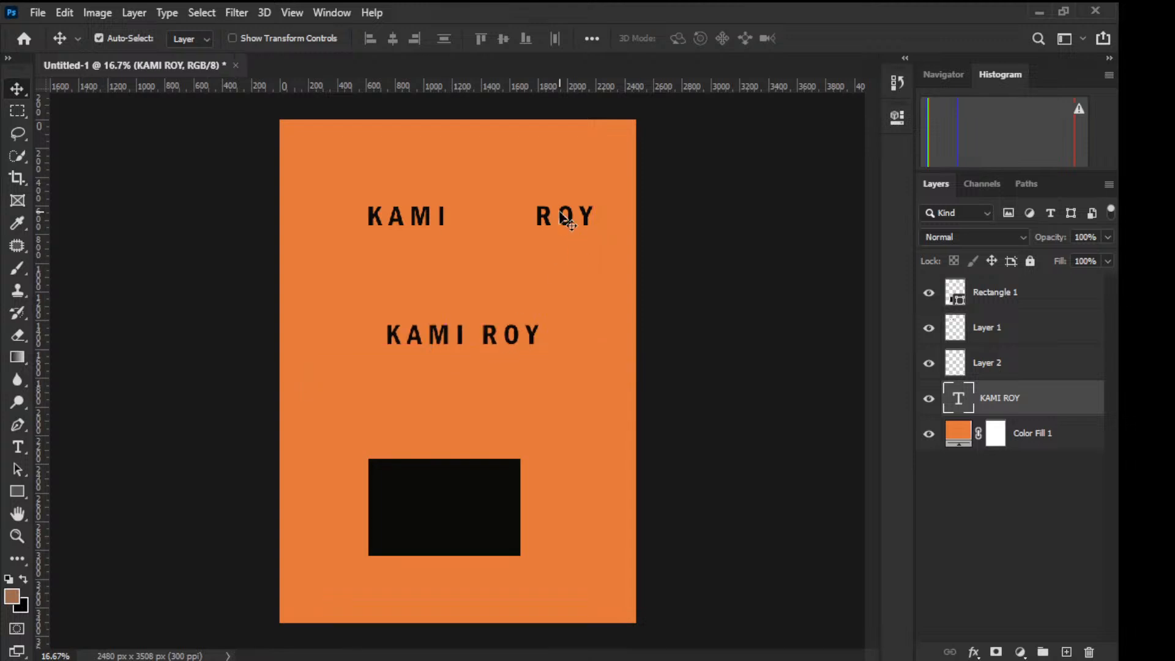
drag(569, 224, 558, 215)
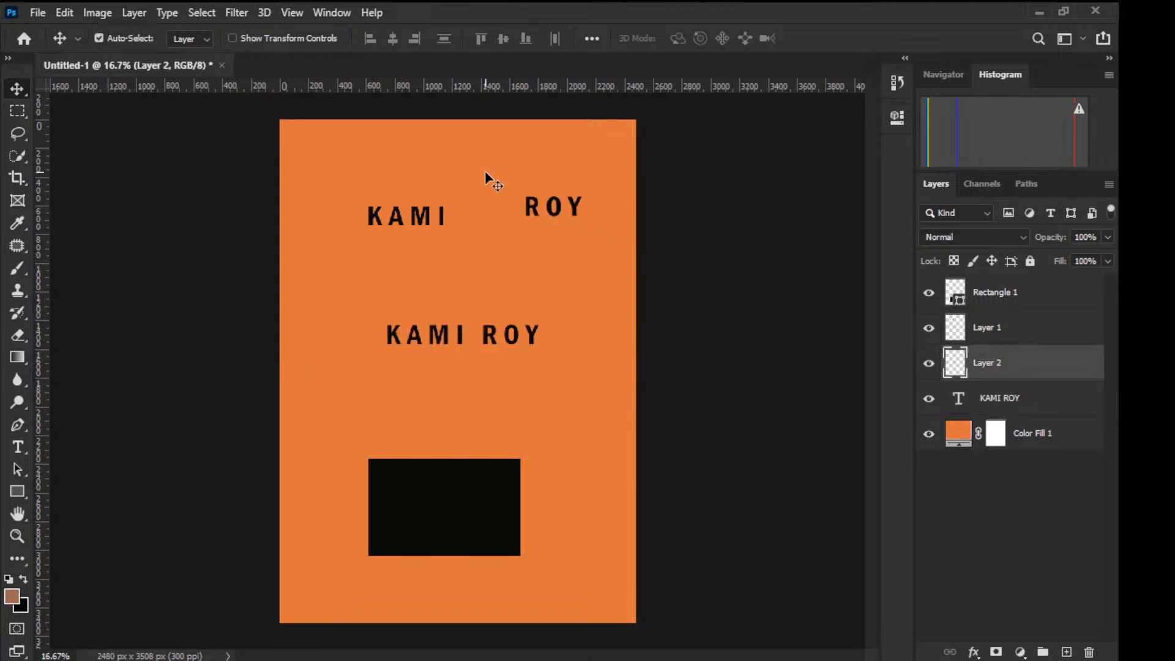
click(432, 230)
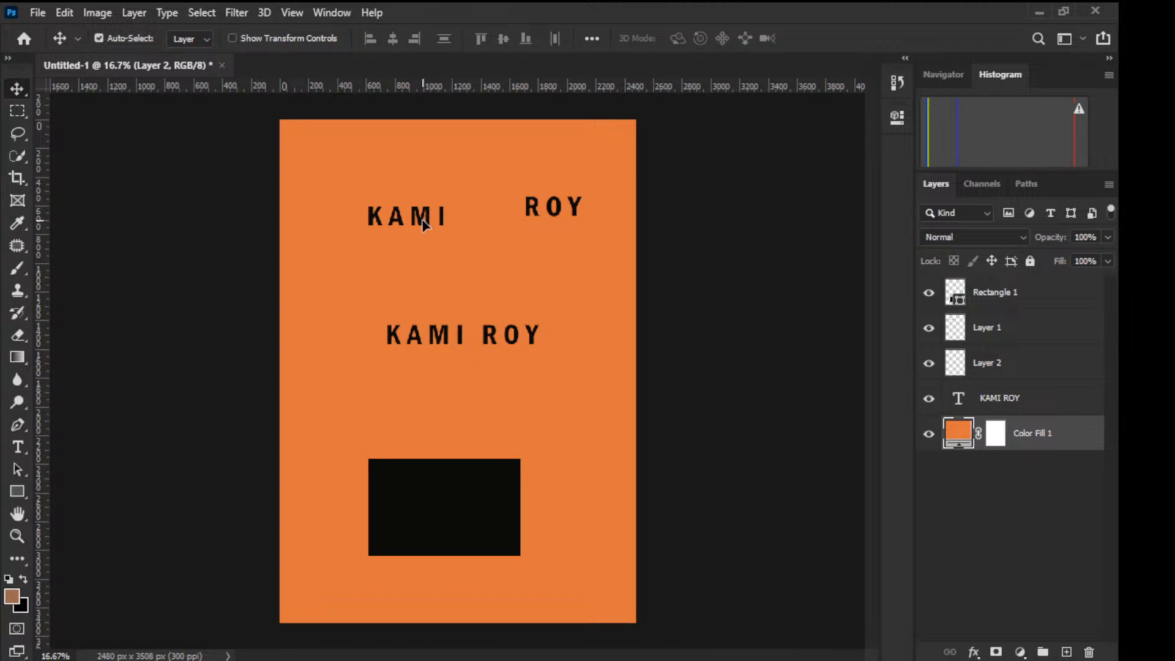
drag(427, 221, 410, 204)
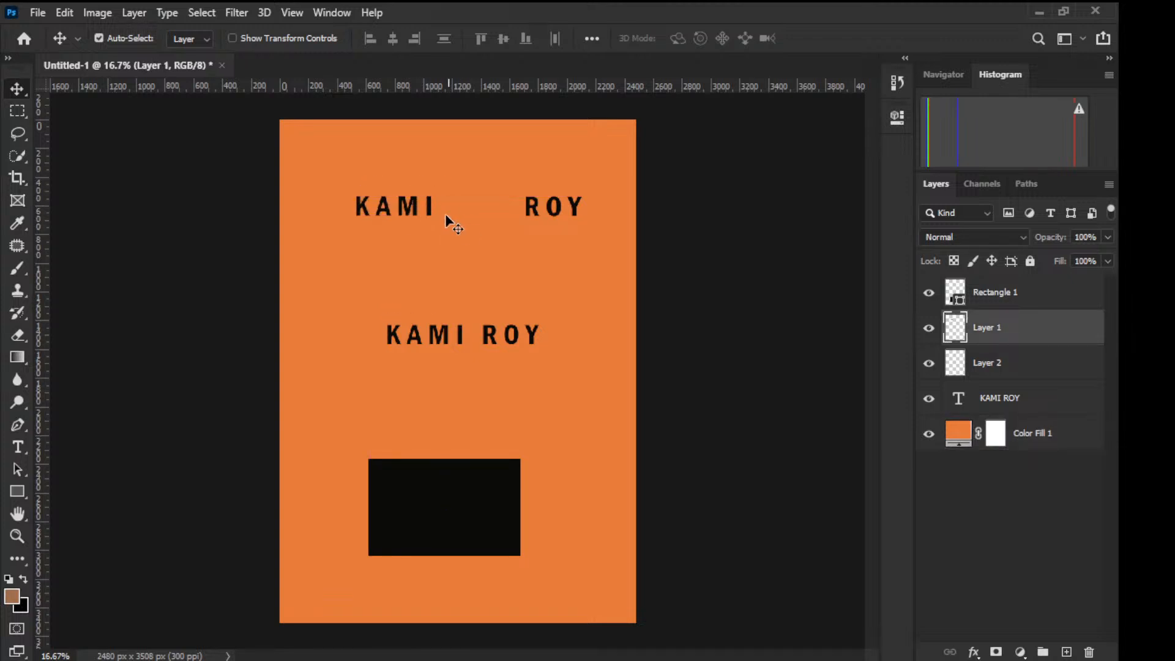
click(555, 214)
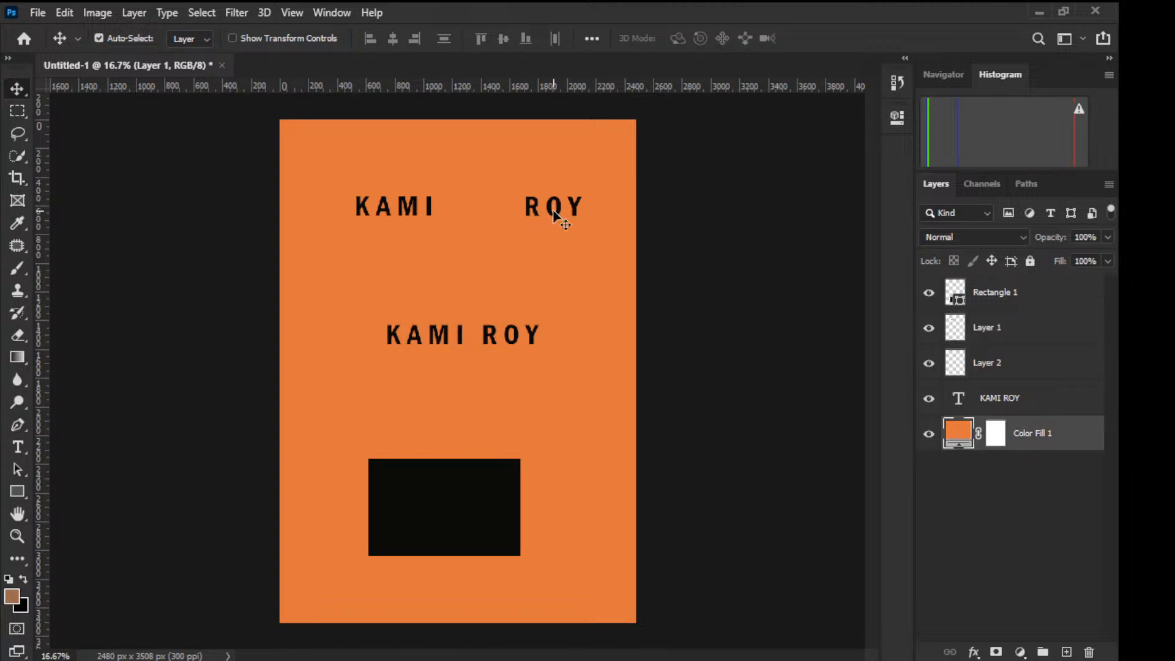
click(574, 207)
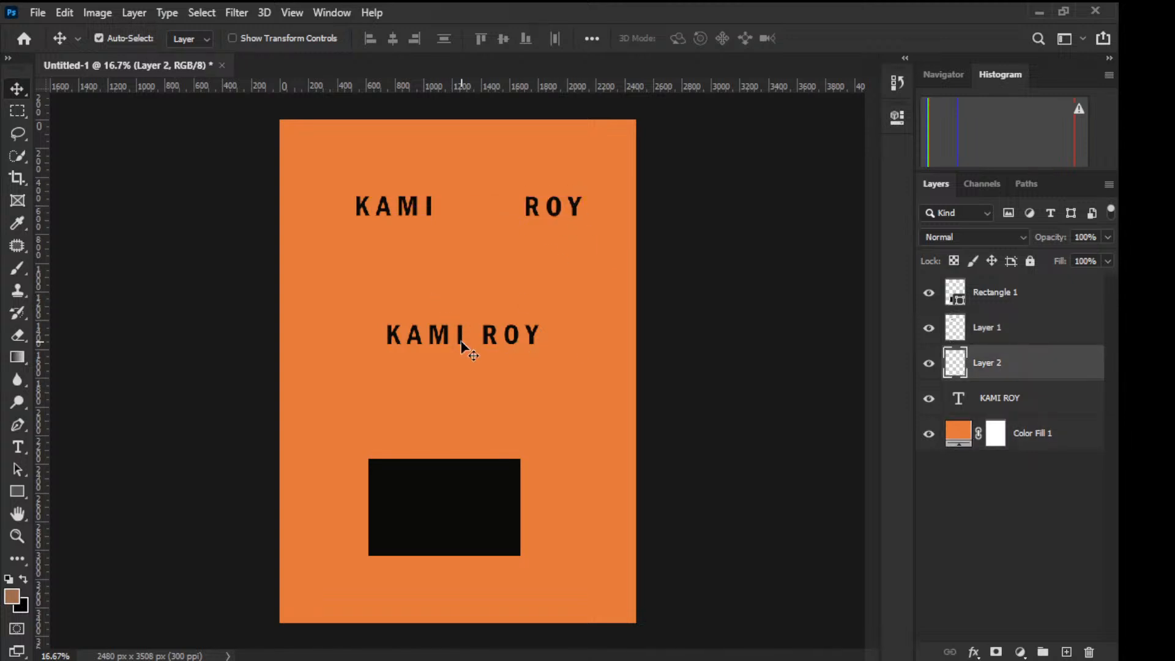
drag(467, 344, 447, 588)
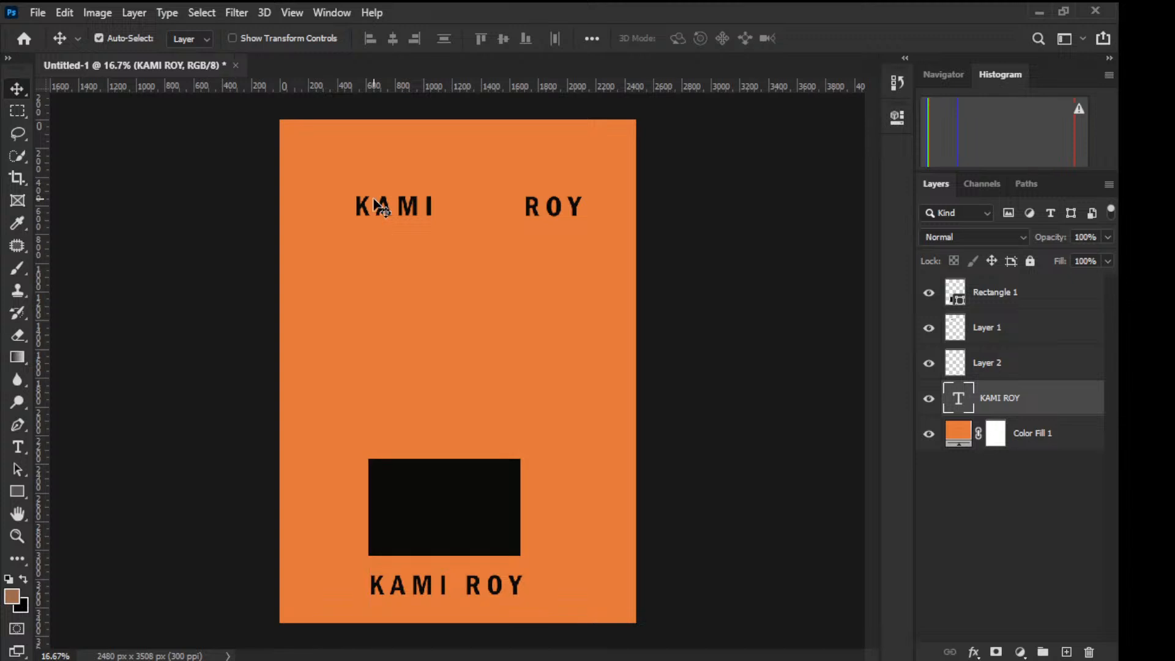
click(451, 464)
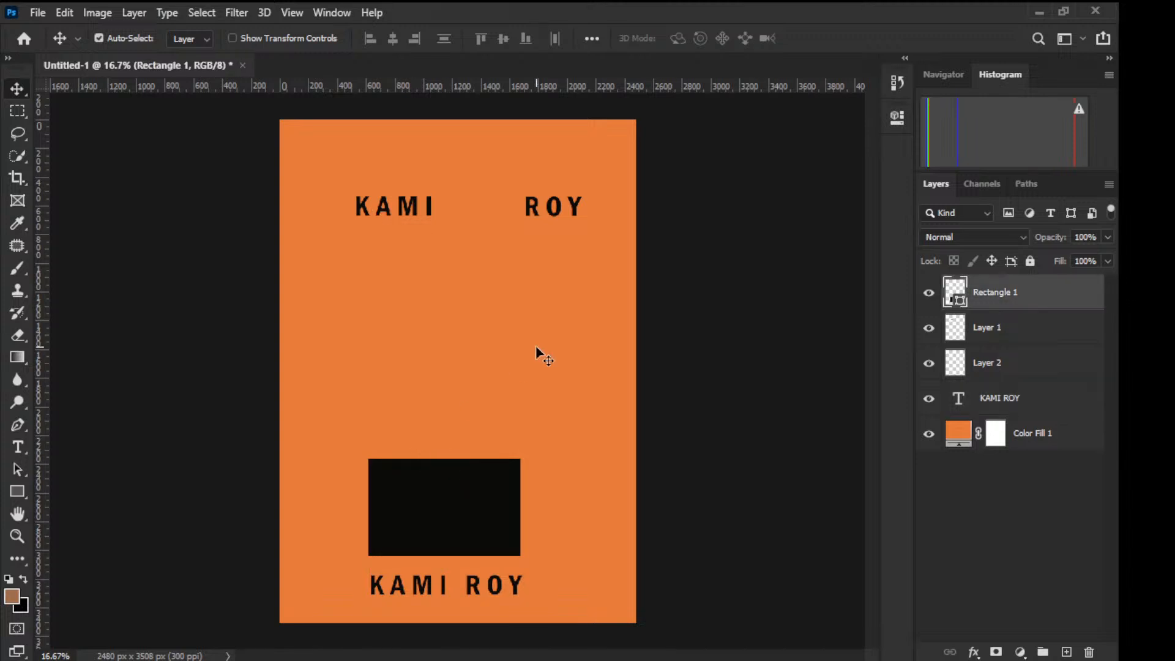